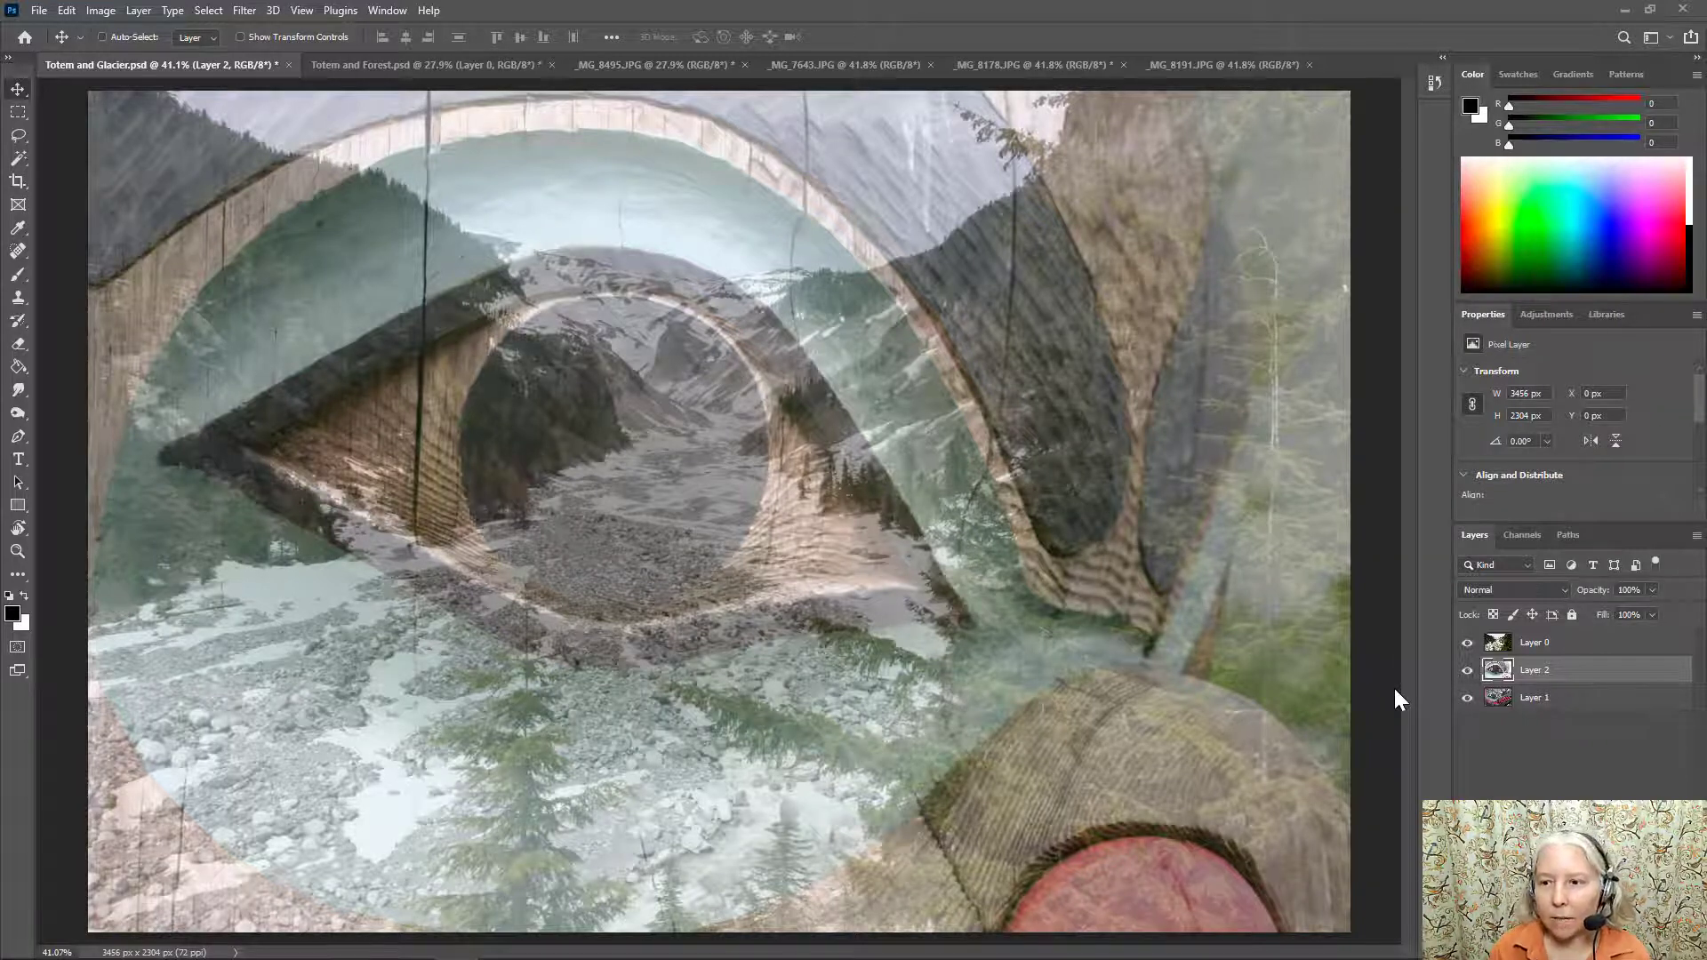
Step: Switch to the Totem and Forest.psd document, showing the eye carving blended over the forest at 46% opacity
click(418, 61)
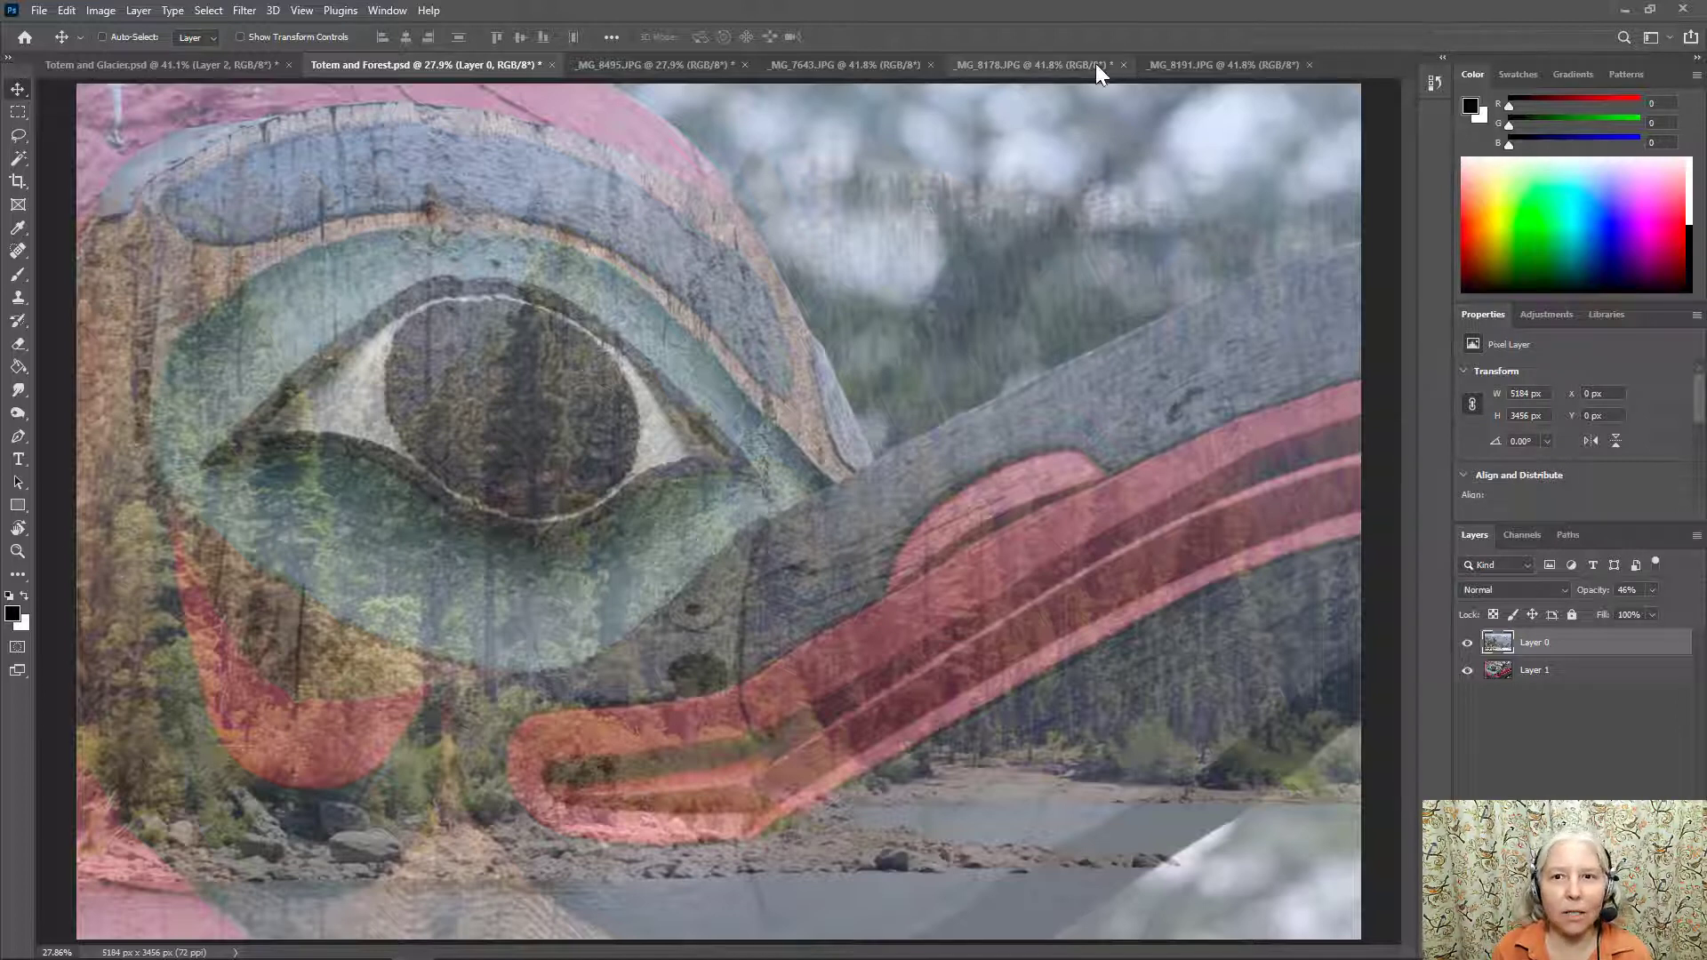
Step: View the _MG_8178.JPG totem eye photo, then switch to the _MG_7643.JPG glacier valley photo
click(1065, 66)
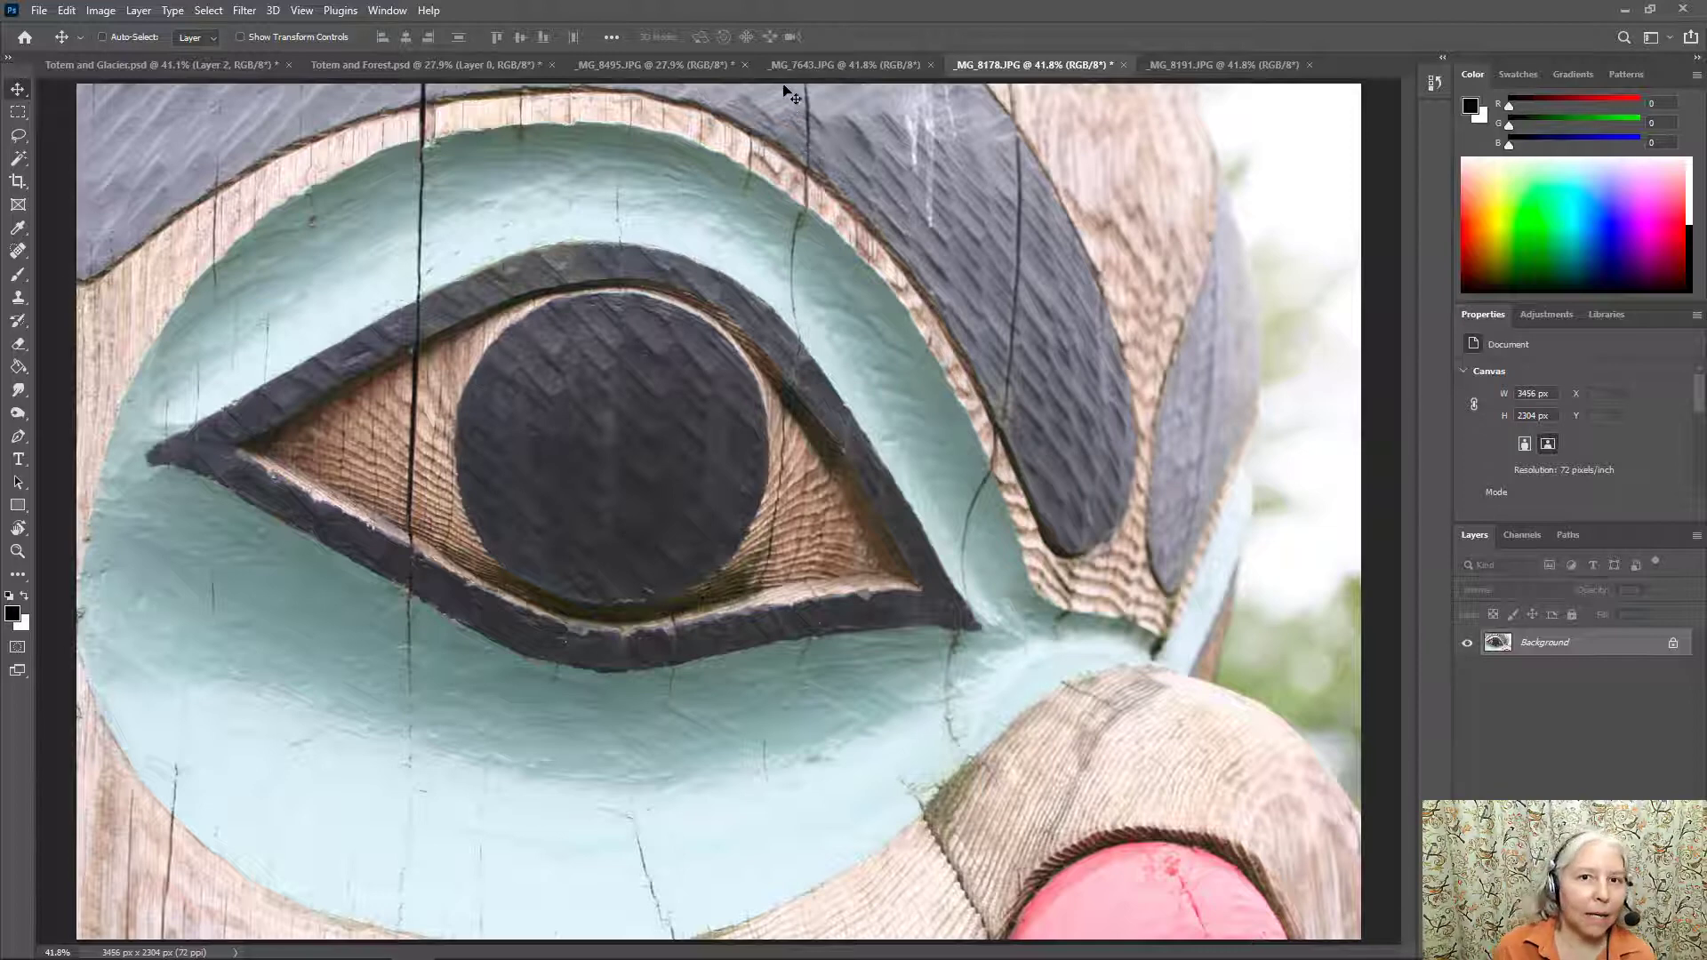
click(795, 66)
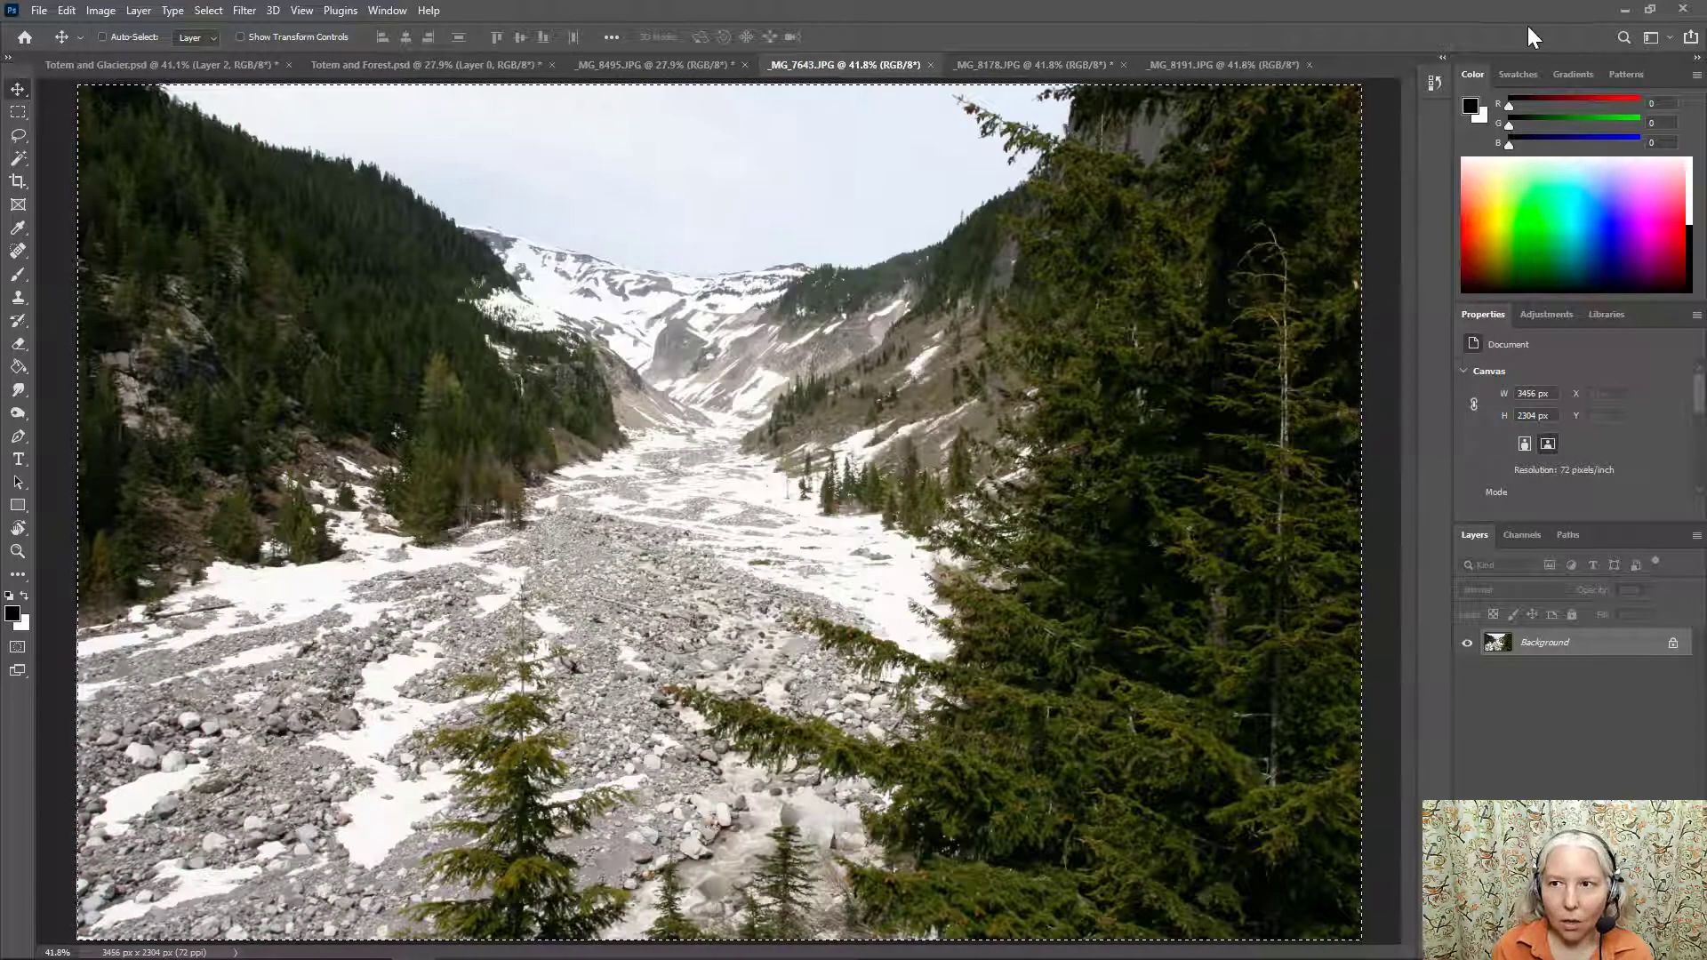
Step: Copy all of _MG_7643.JPG and paste it into _MG_8178.JPG as Layer 1
key(ctrl+a)
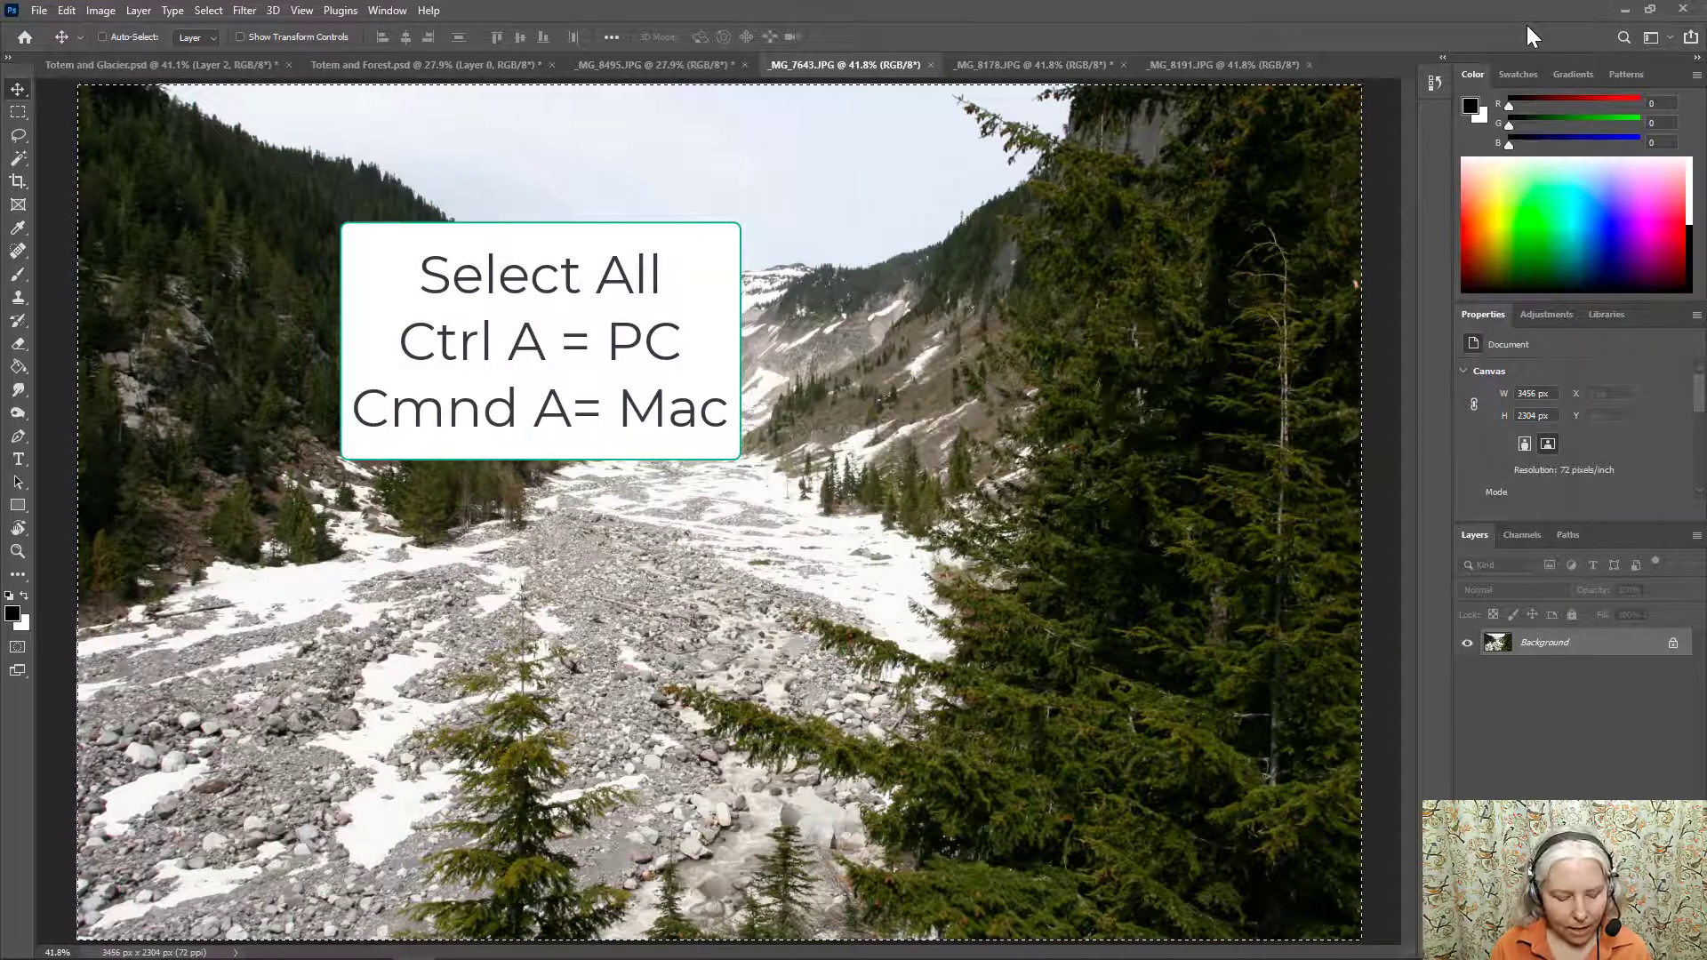
key(ctrl+c)
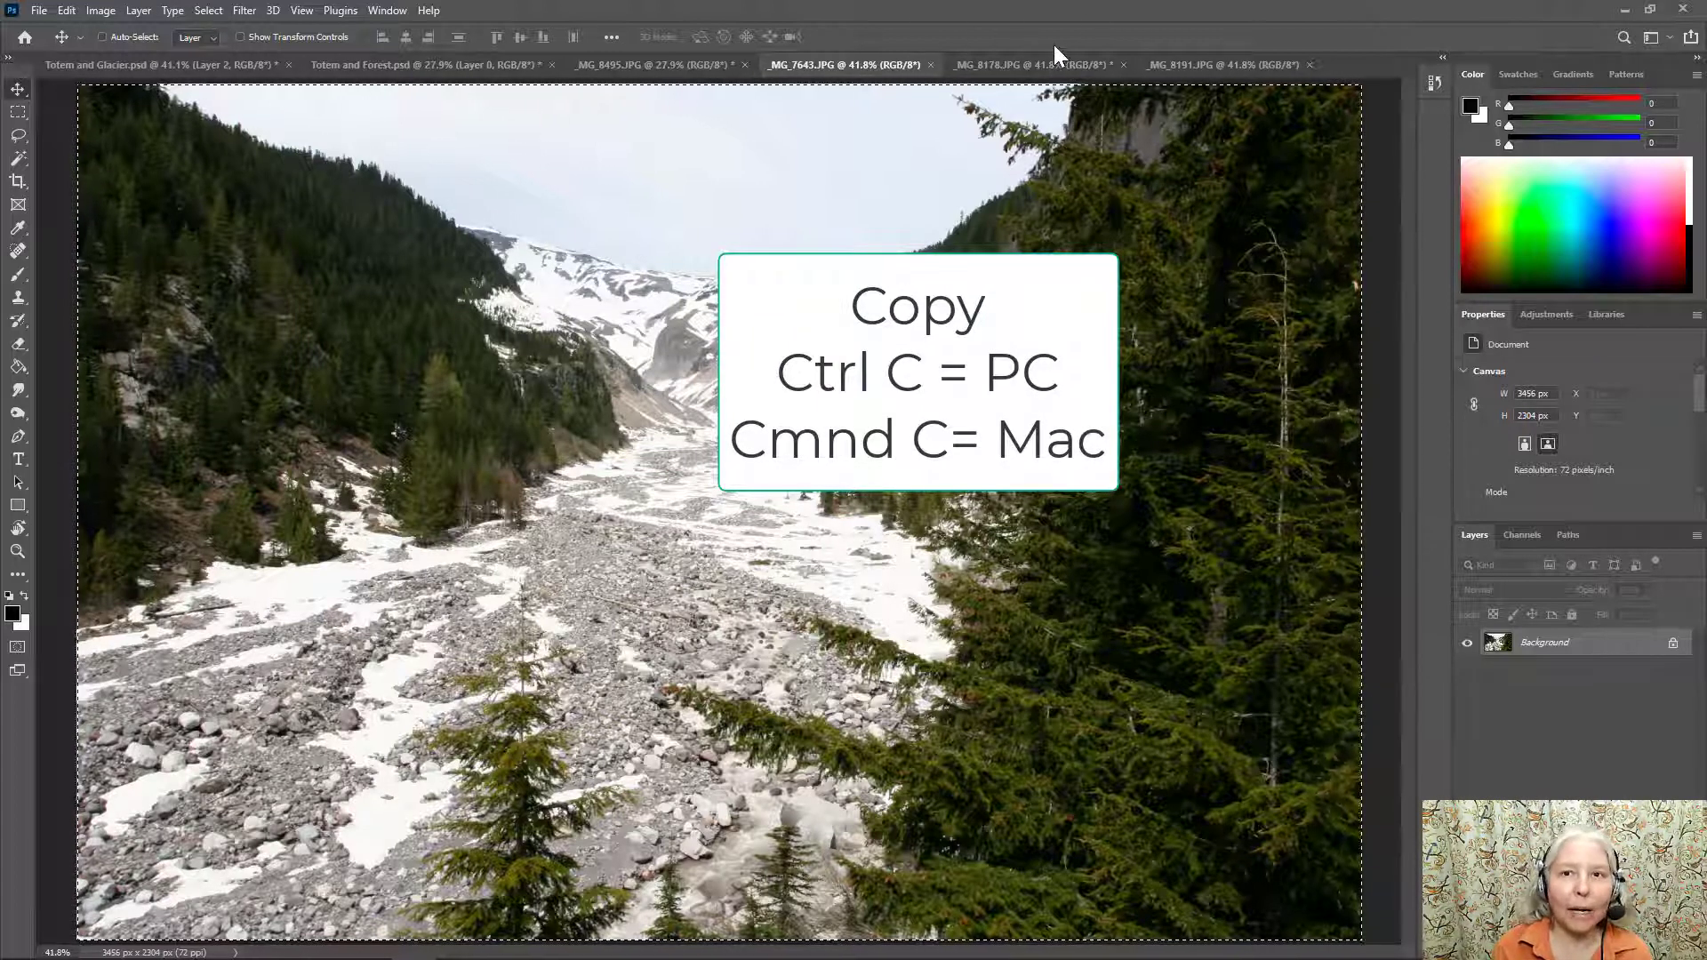
click(1033, 67)
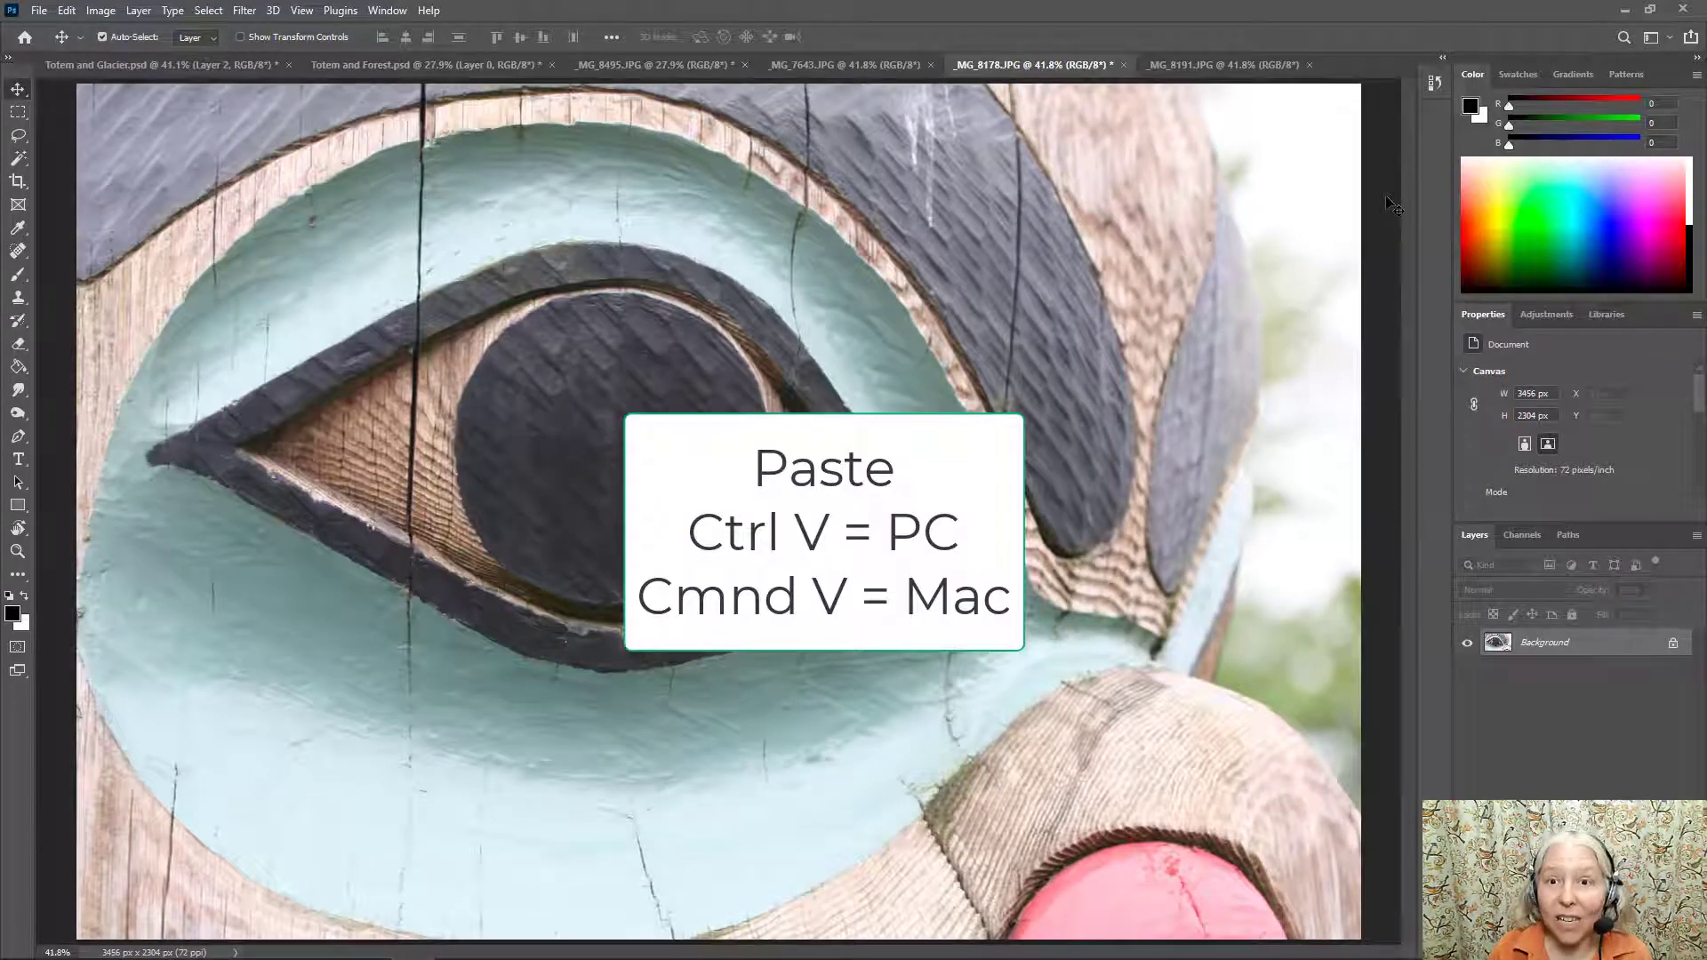
key(ctrl+v)
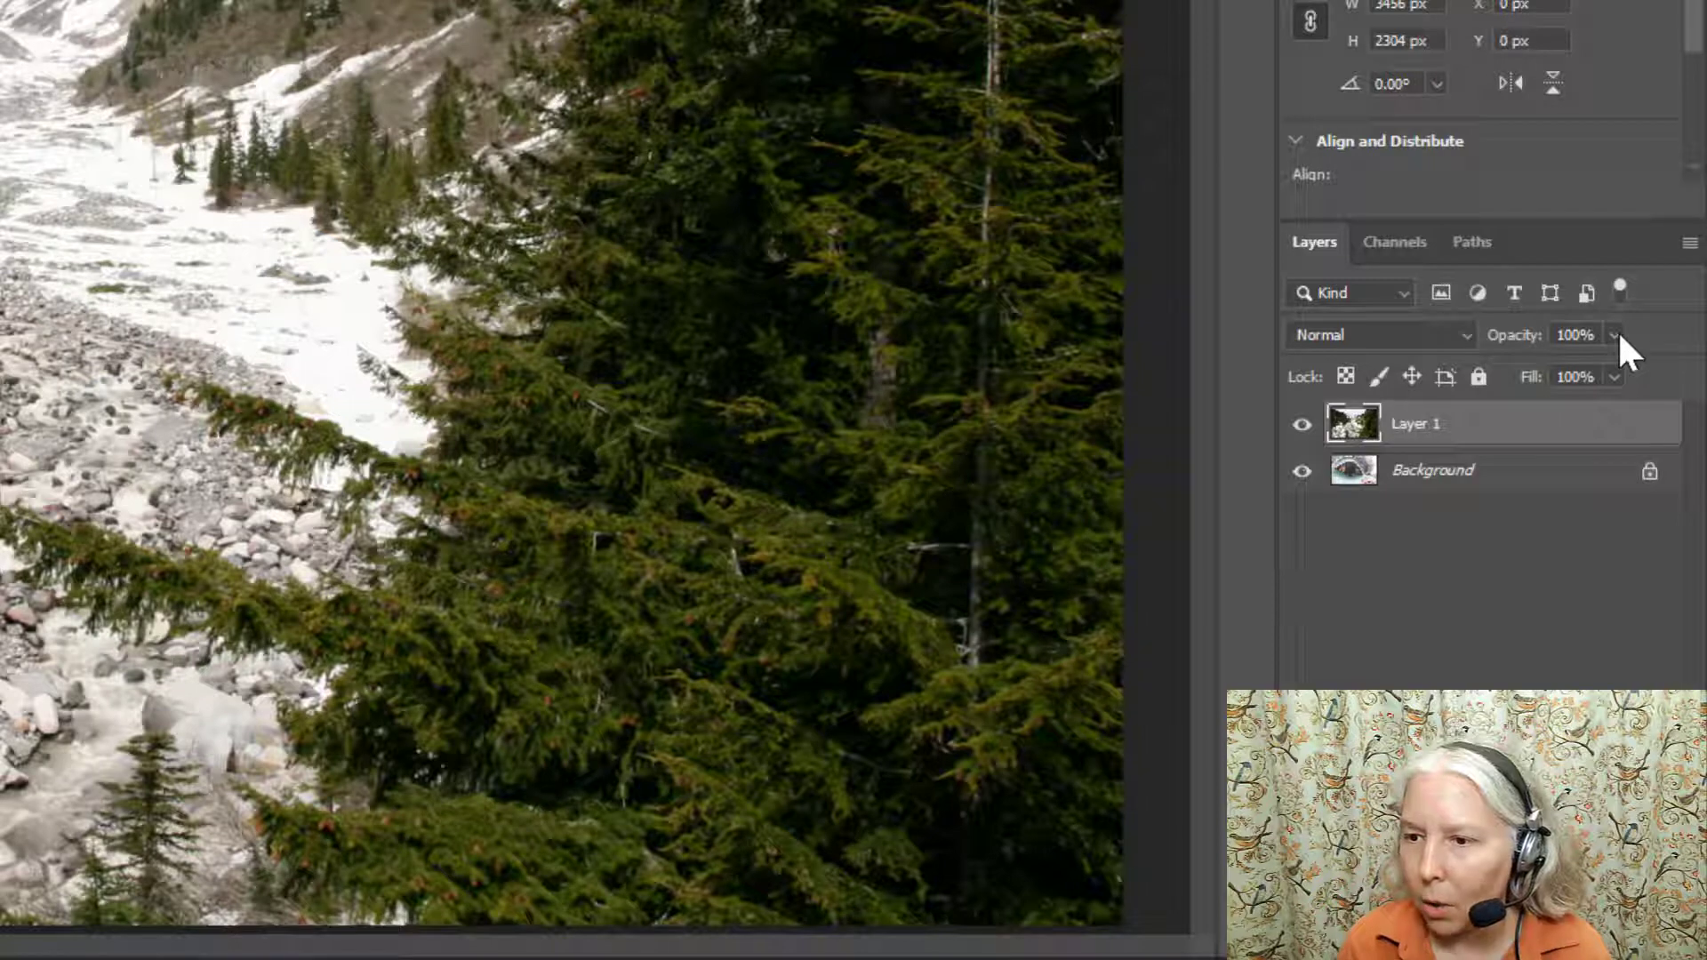
Step: Lower Layer 1's opacity to about 47% so the totem eye shows through the valley
click(1615, 335)
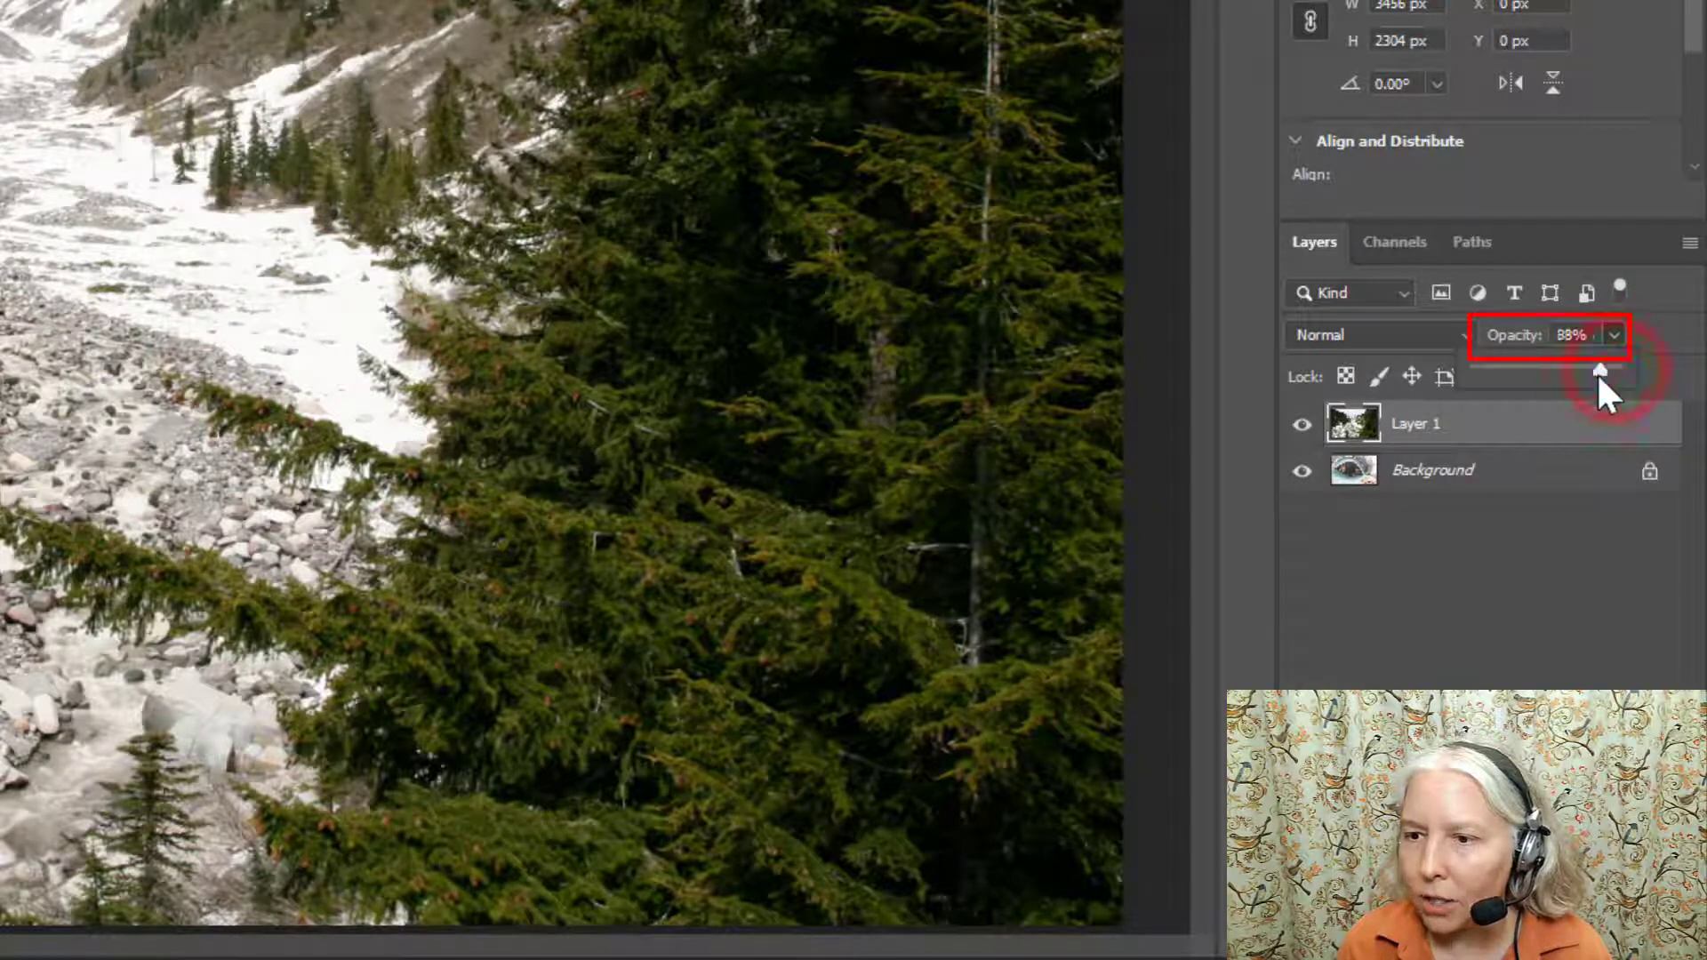
drag(1600, 374, 1598, 373)
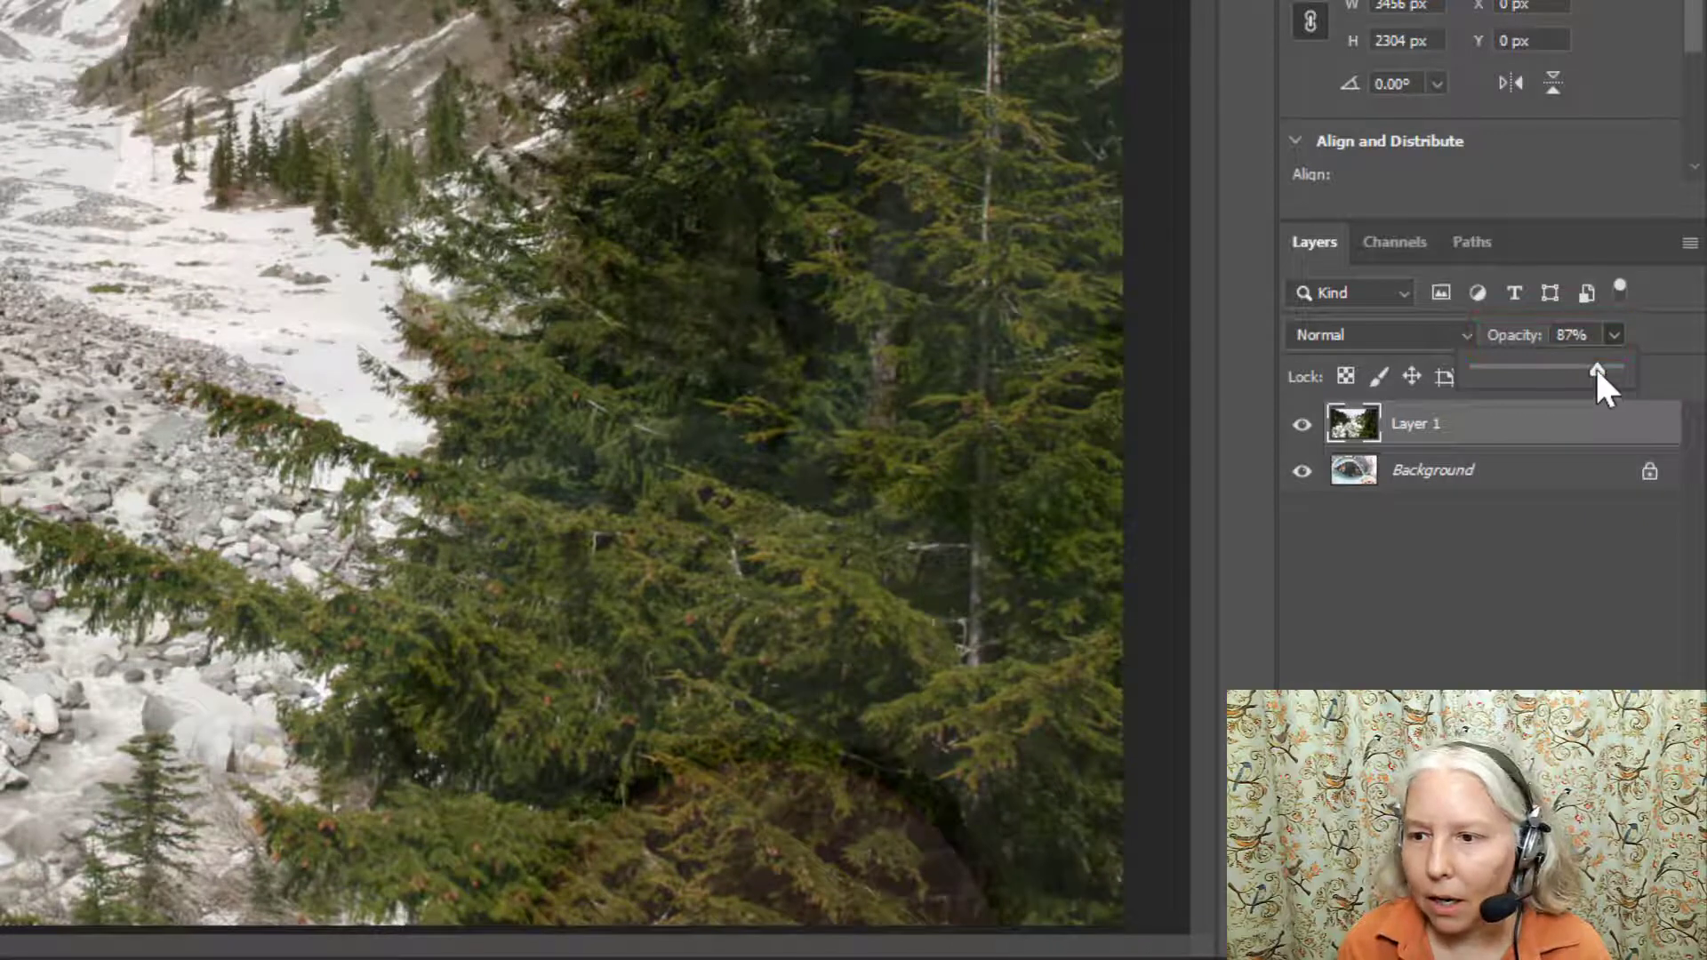
drag(1584, 373, 1557, 373)
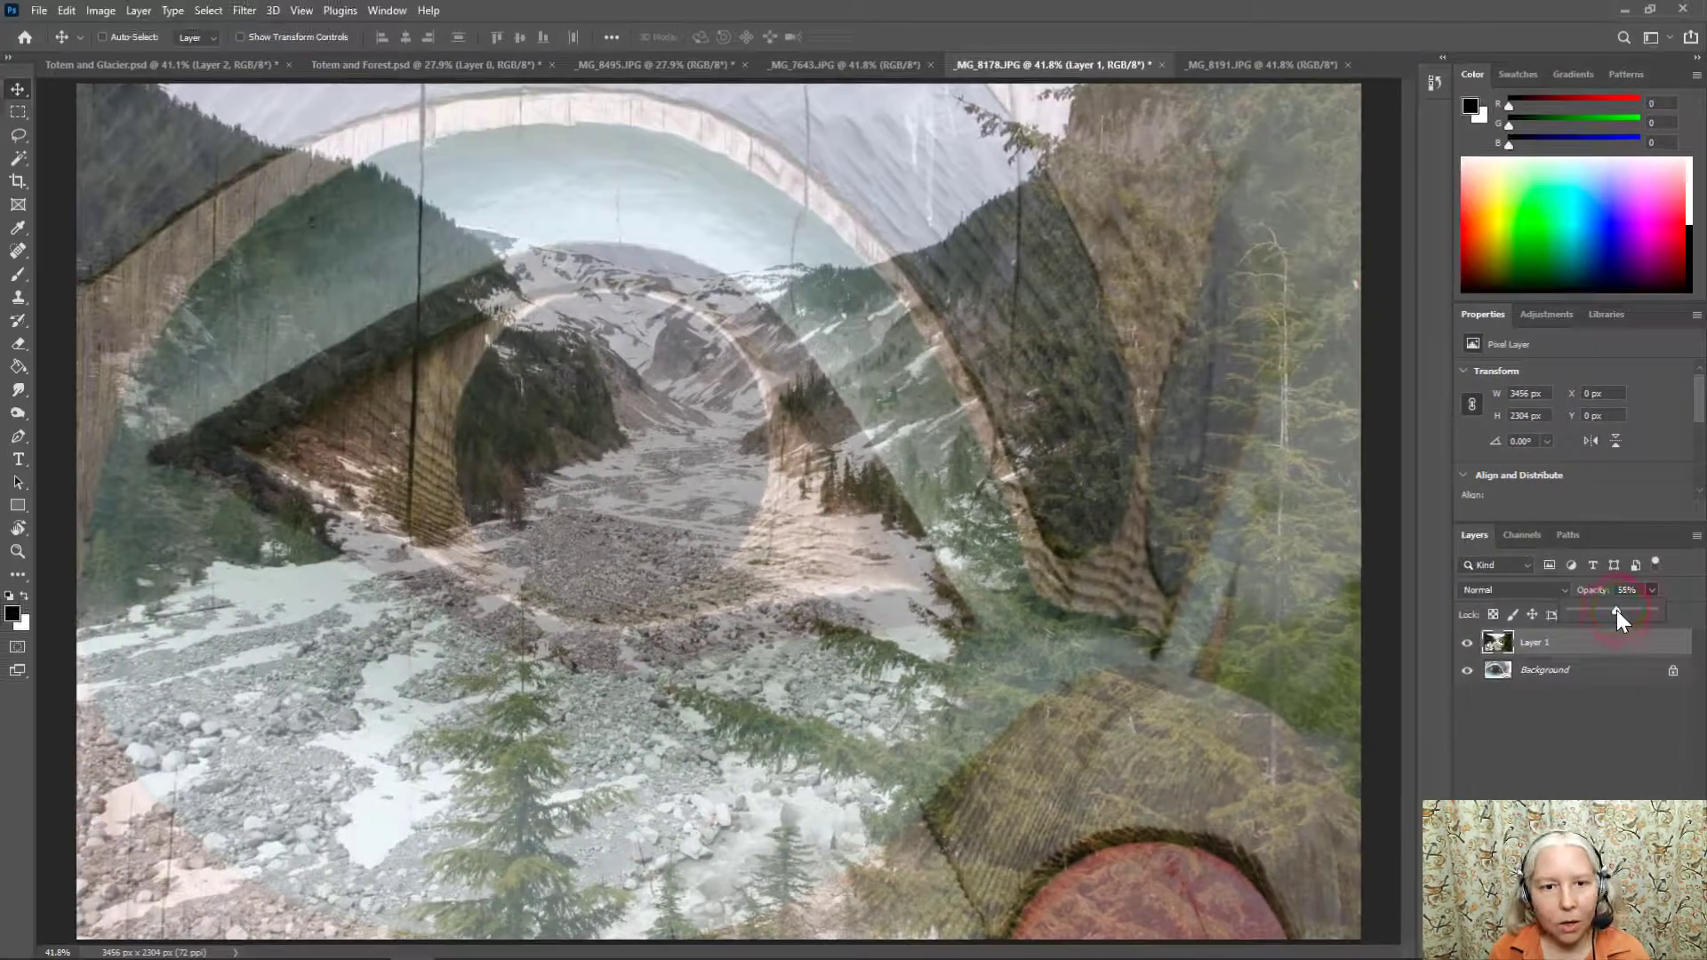
drag(1556, 369, 1540, 378)
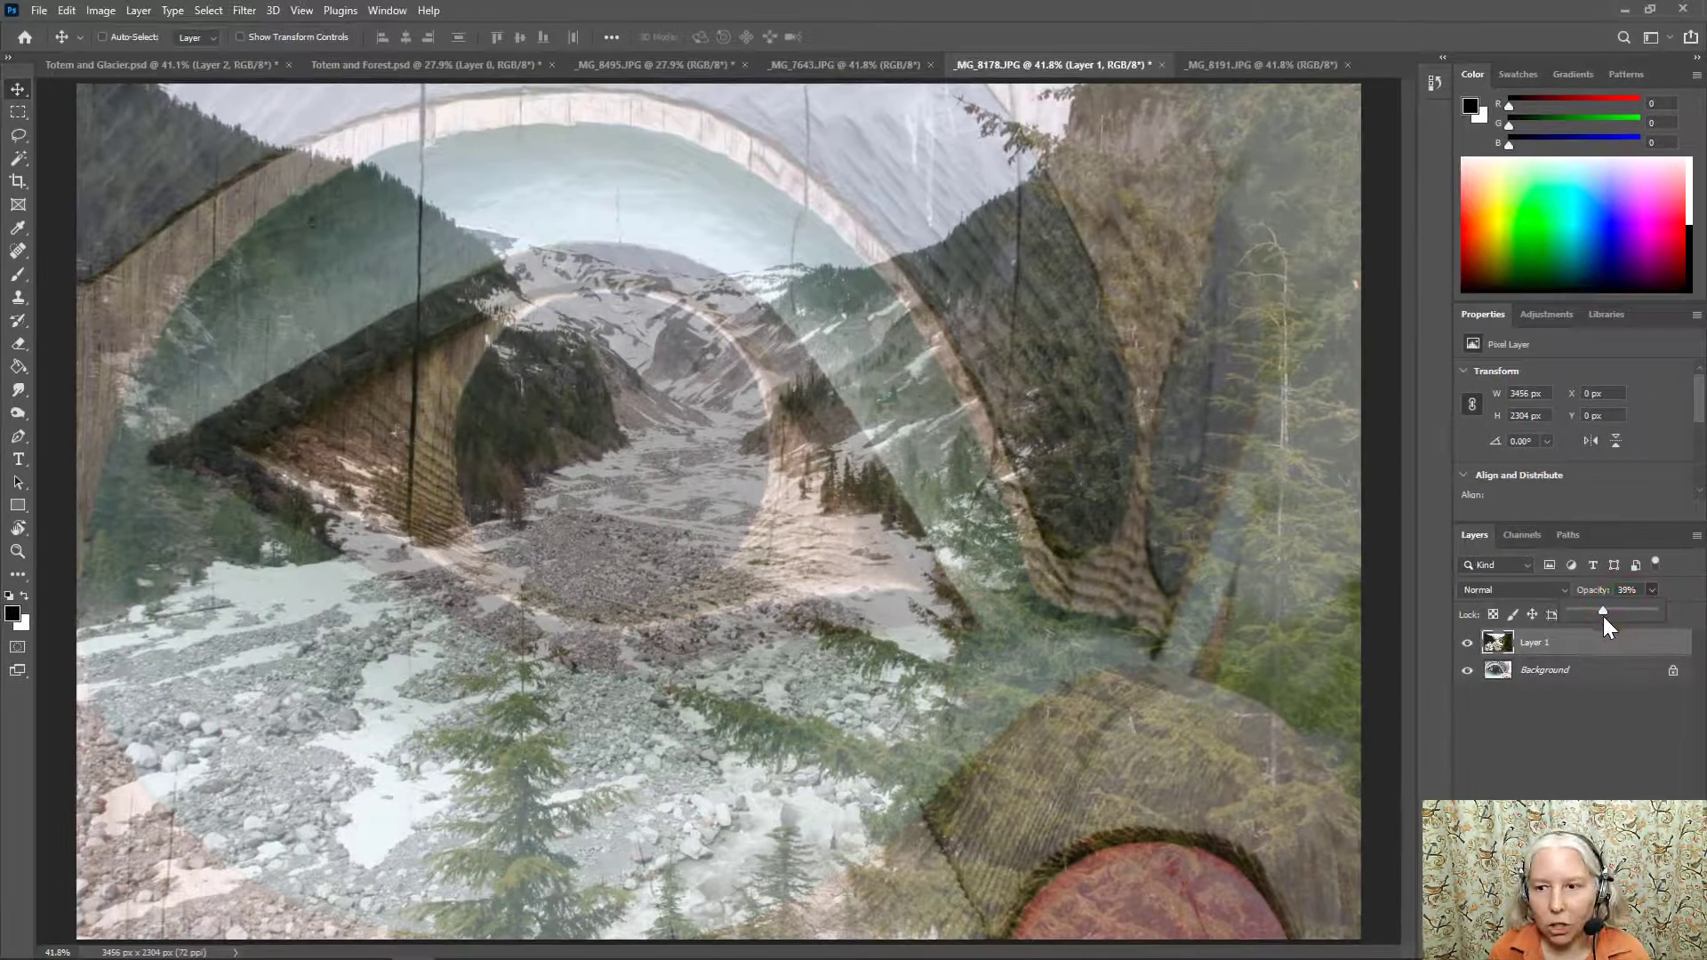
drag(1605, 617, 1610, 612)
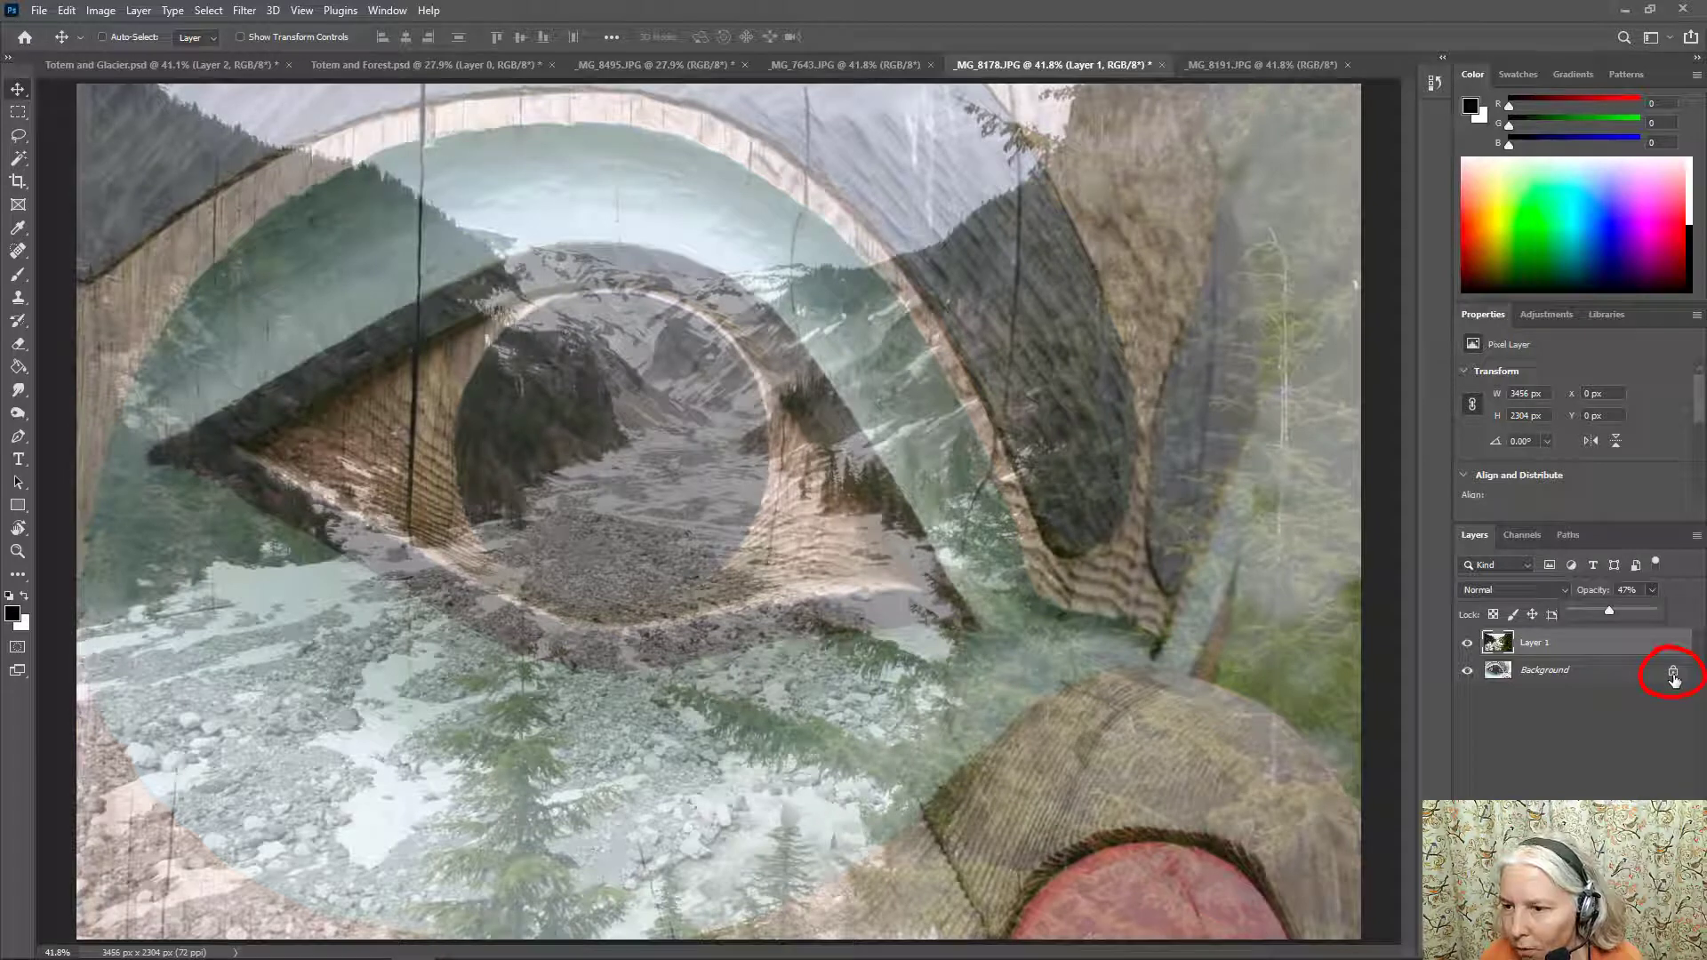
Step: Unlock the Background into Layer 0 and flip the totem eye horizontally
click(1673, 680)
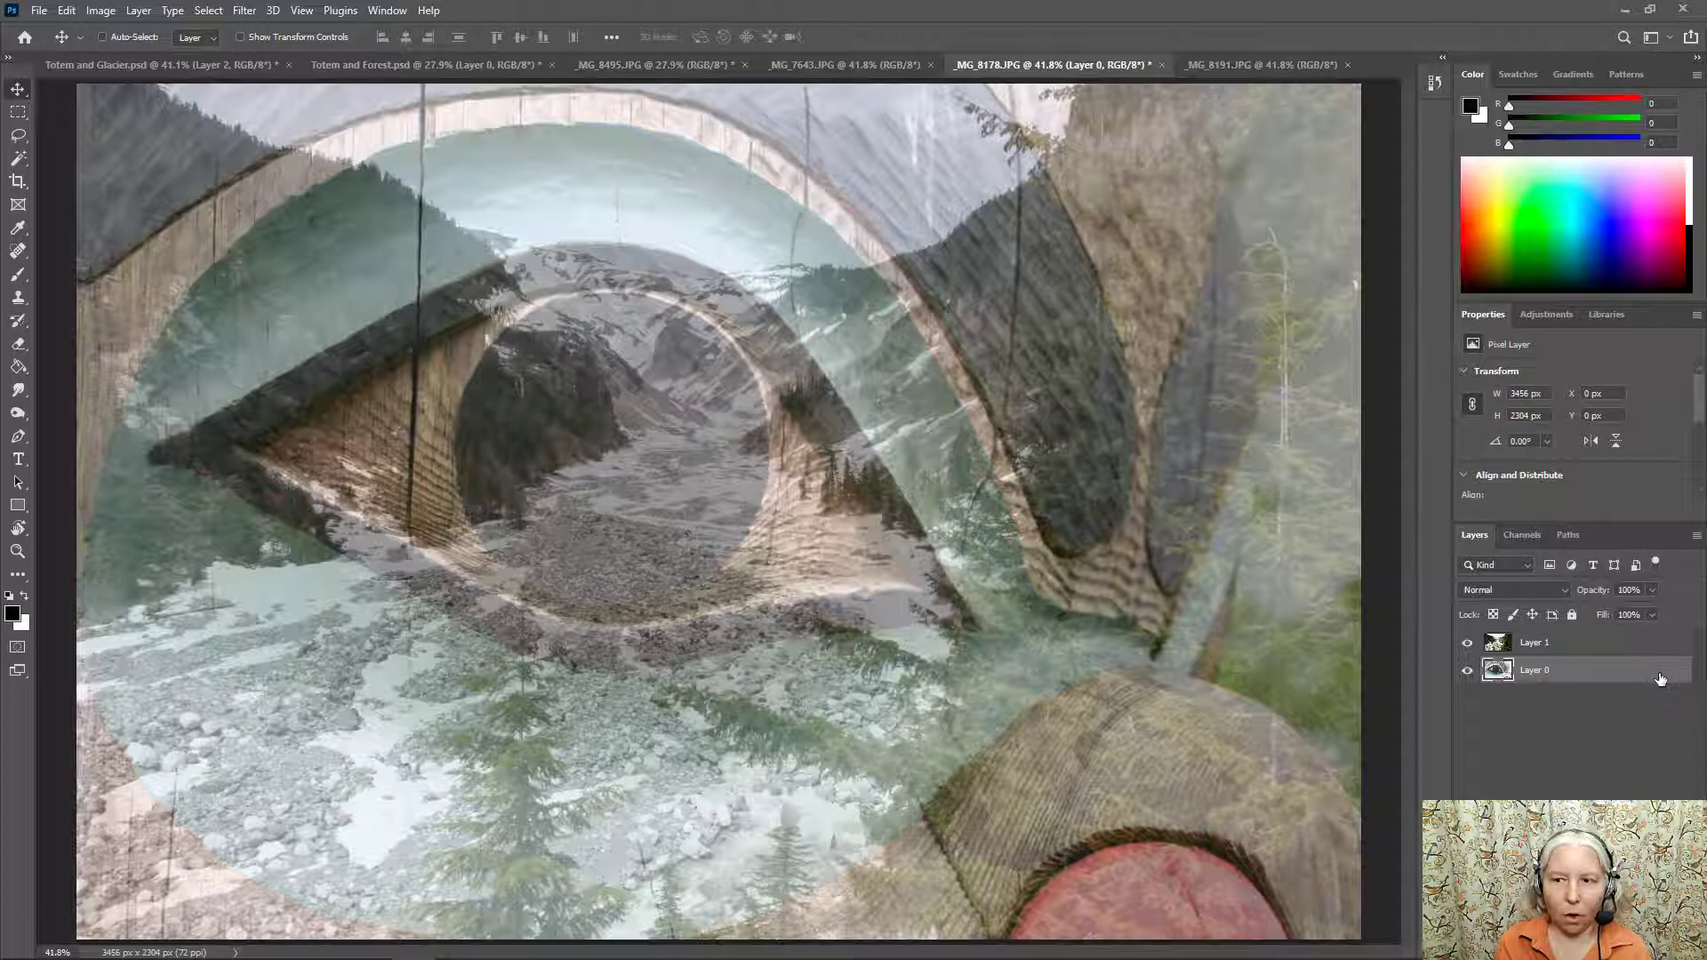
click(66, 10)
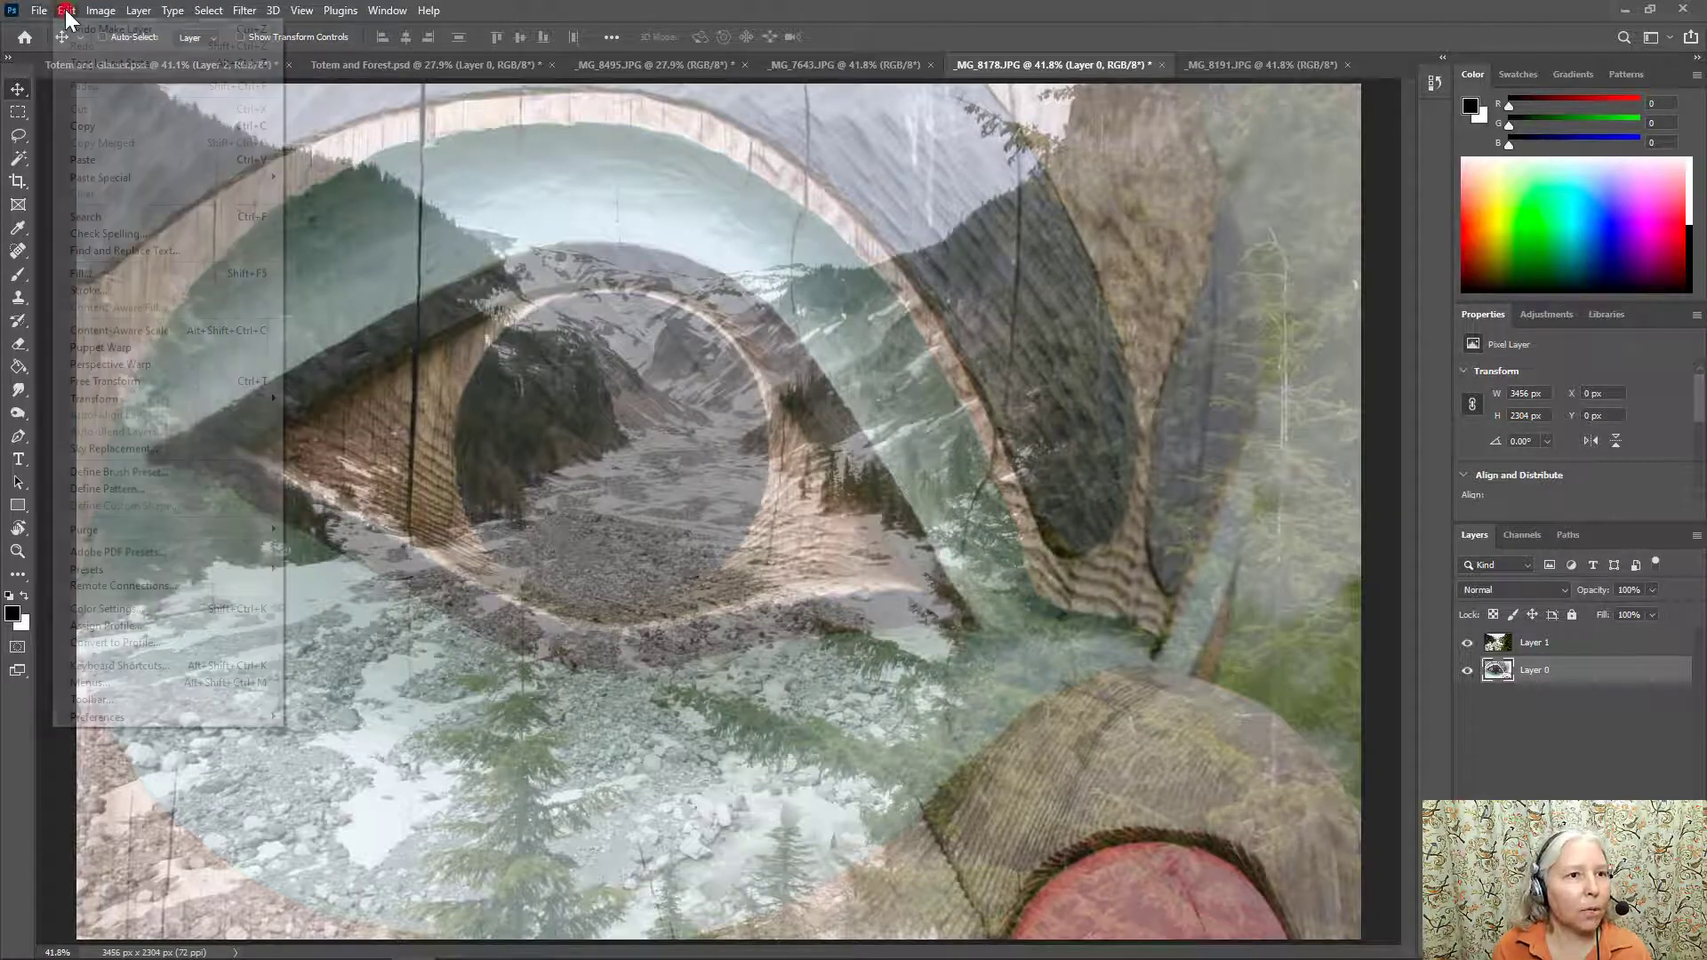
mouse_move(211, 396)
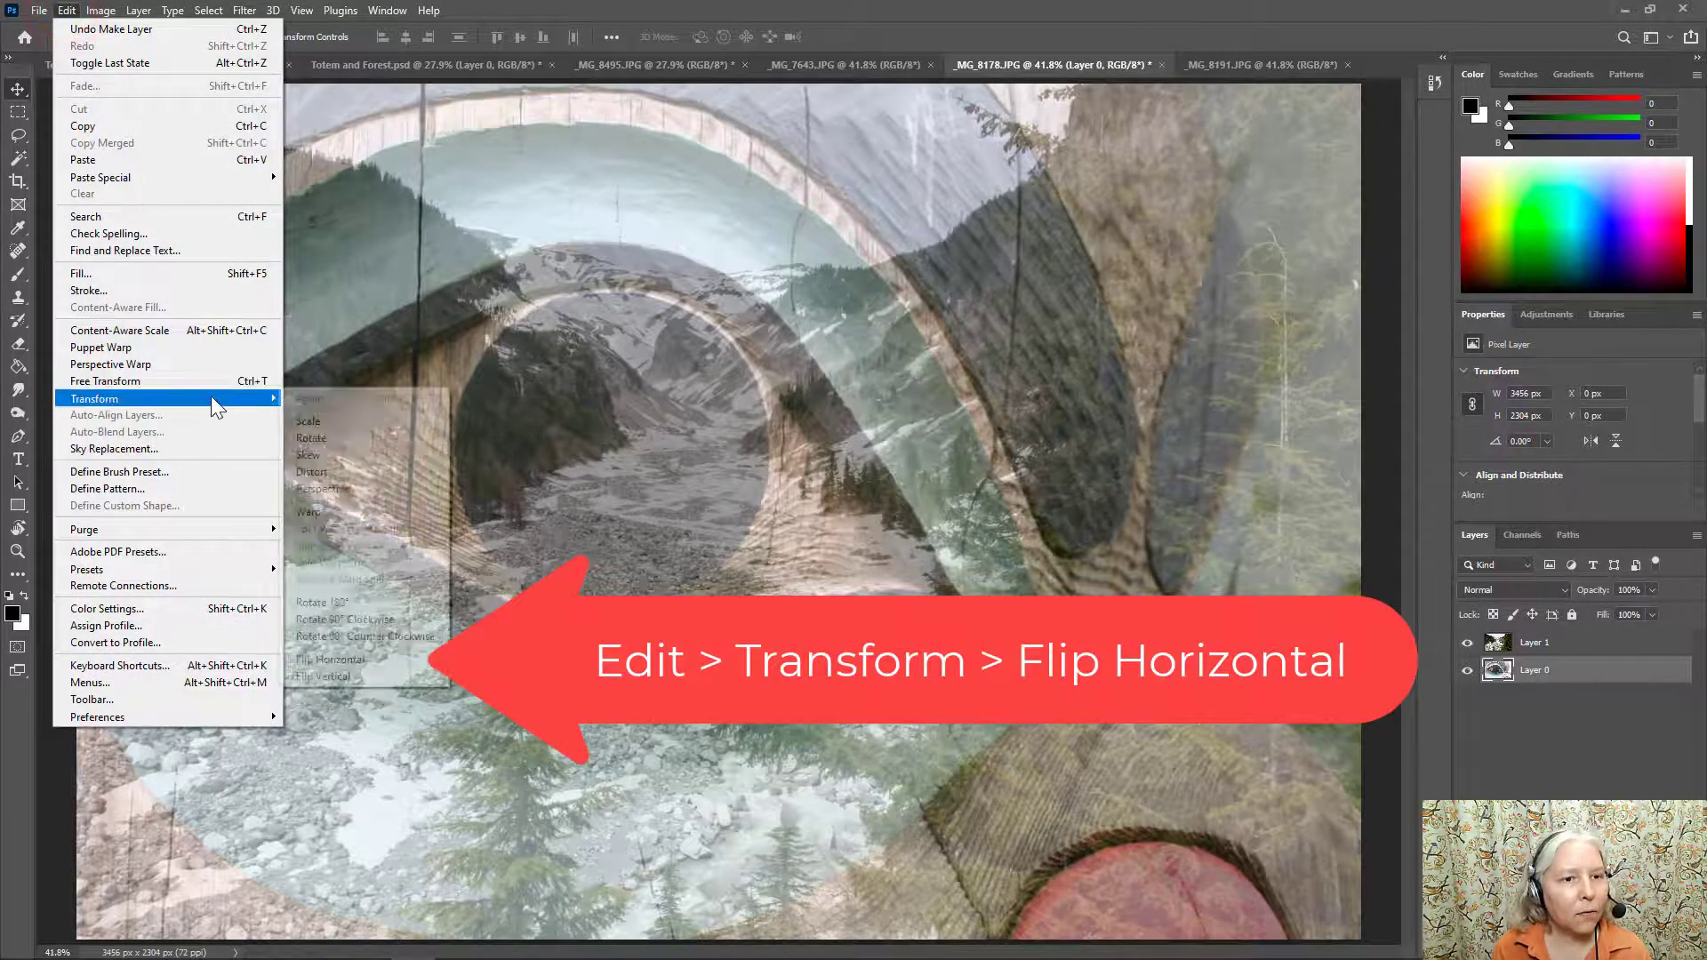
click(362, 656)
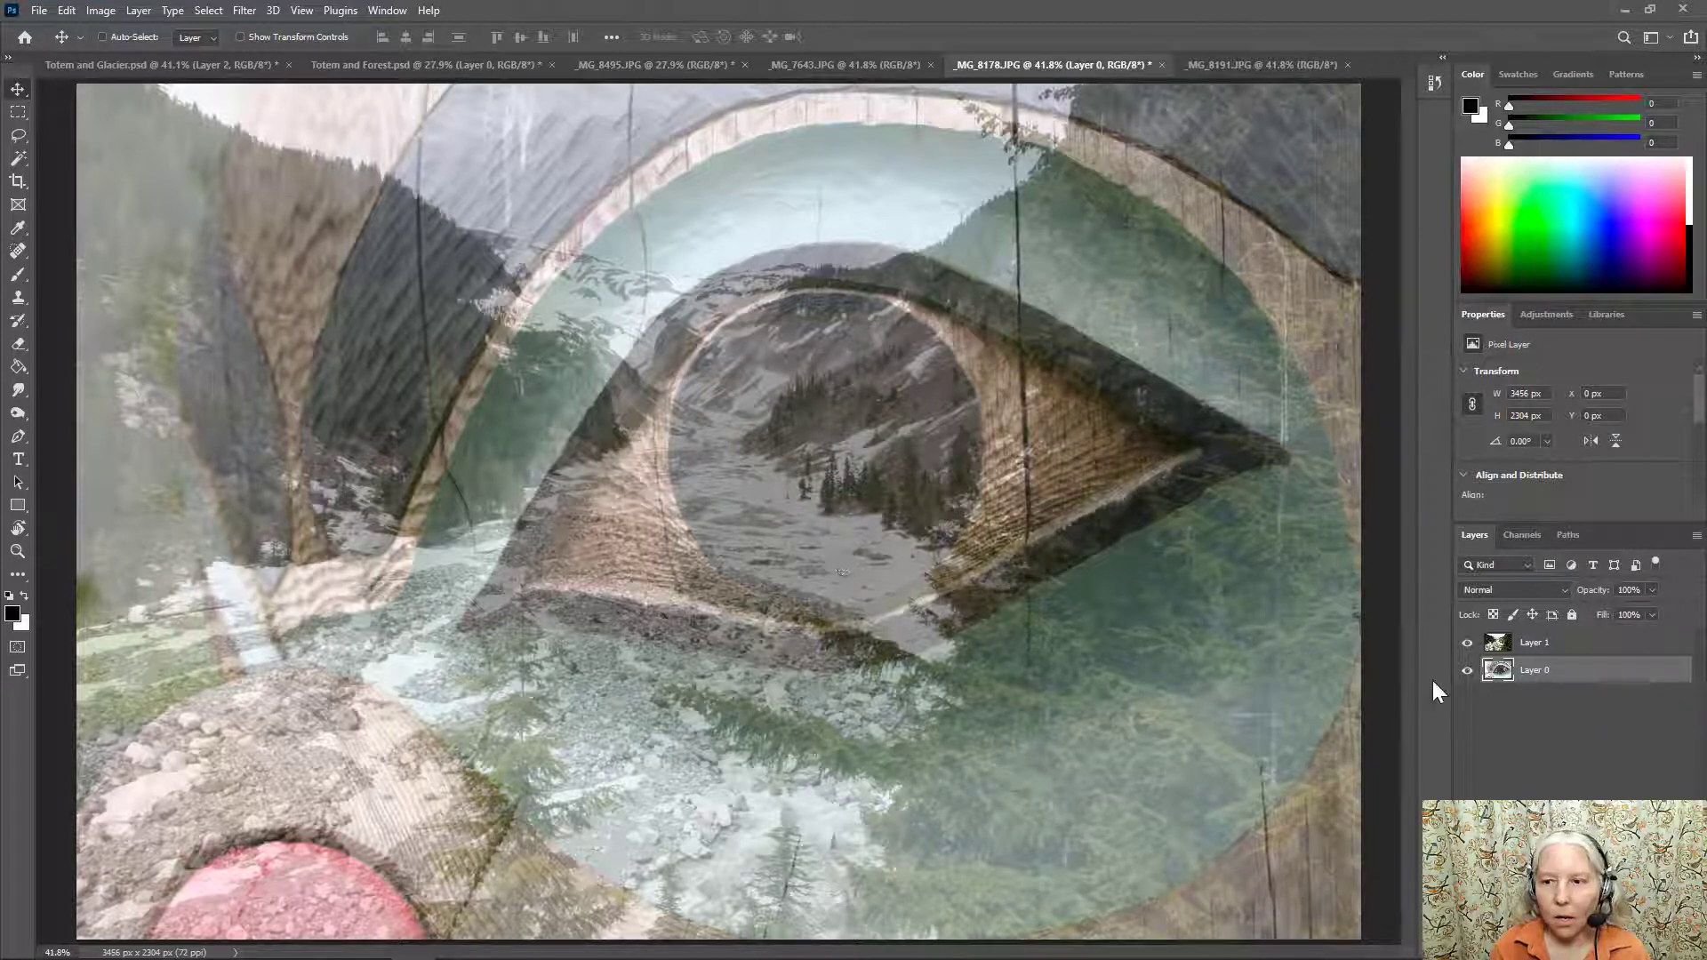
Step: Toggle History between the Make Layer and Flip Horizontal states, ending on the flipped eye
click(1432, 86)
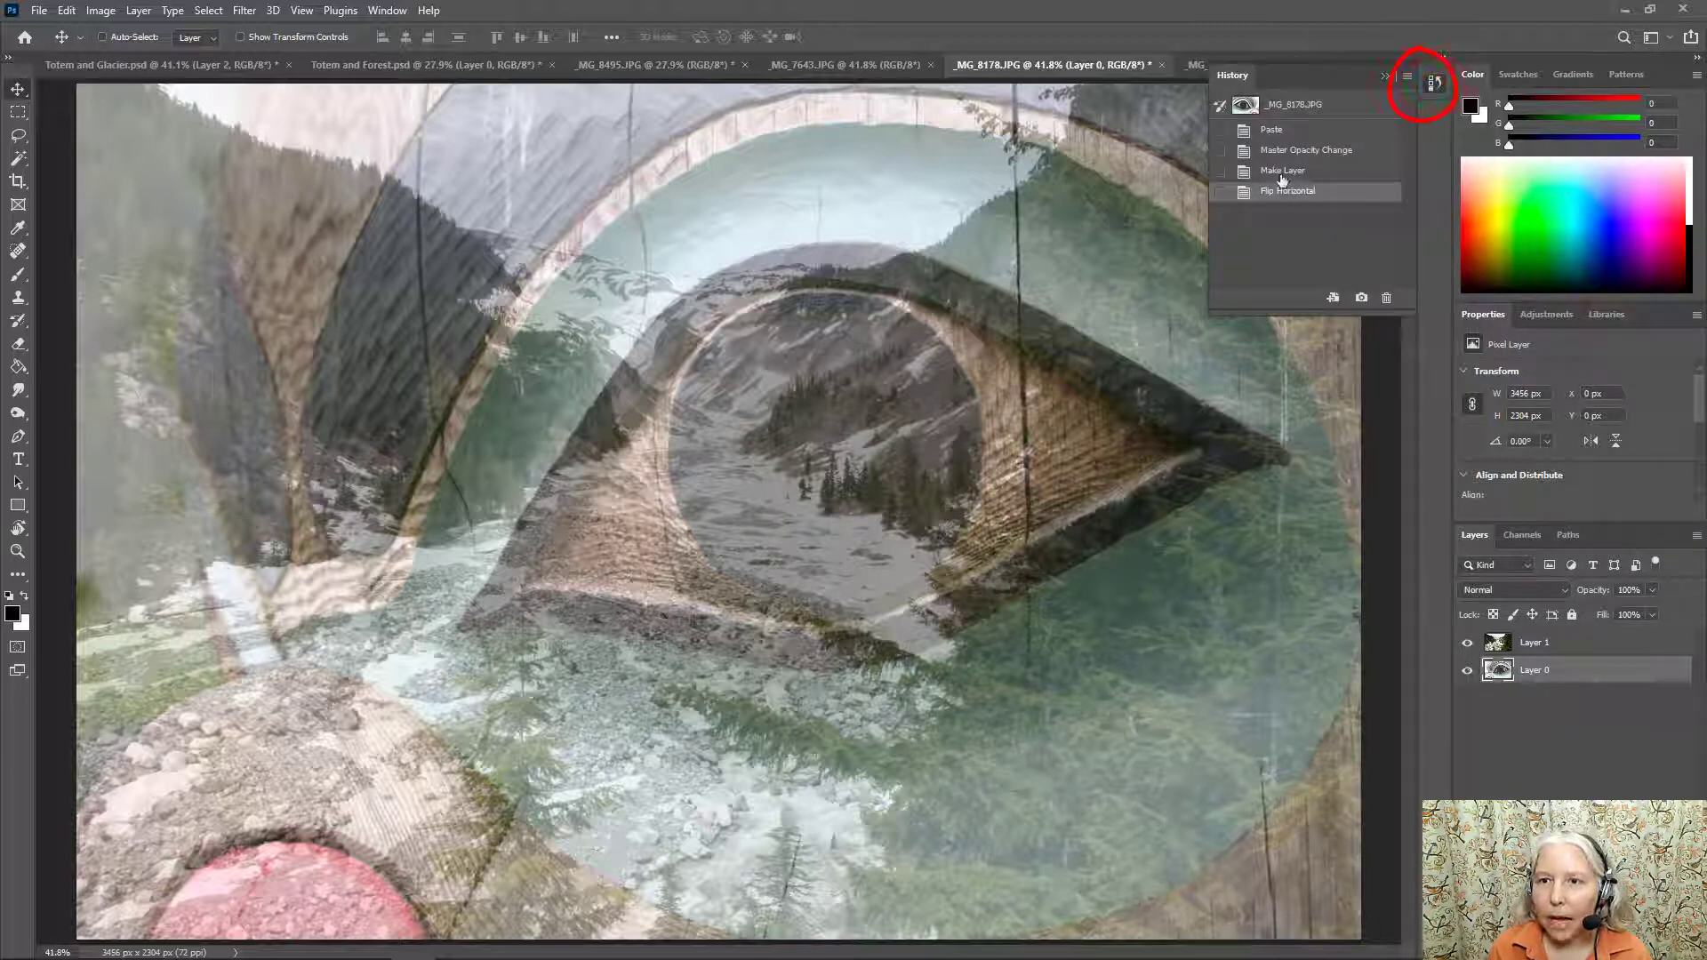
click(1280, 172)
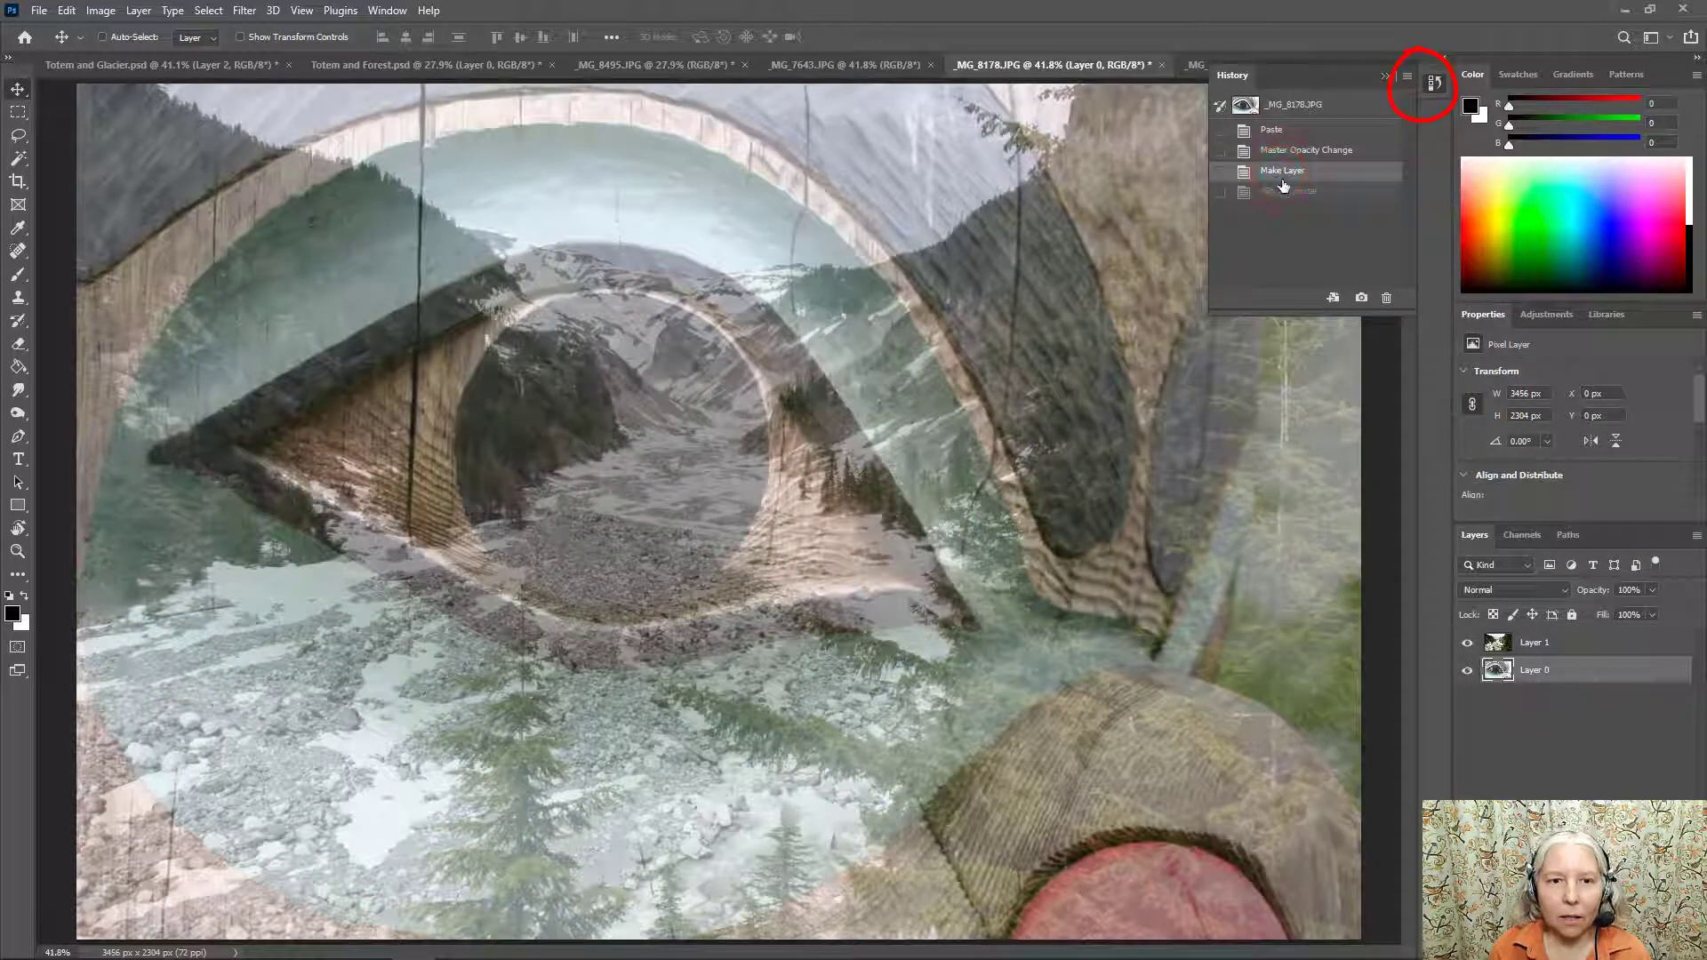
click(1284, 192)
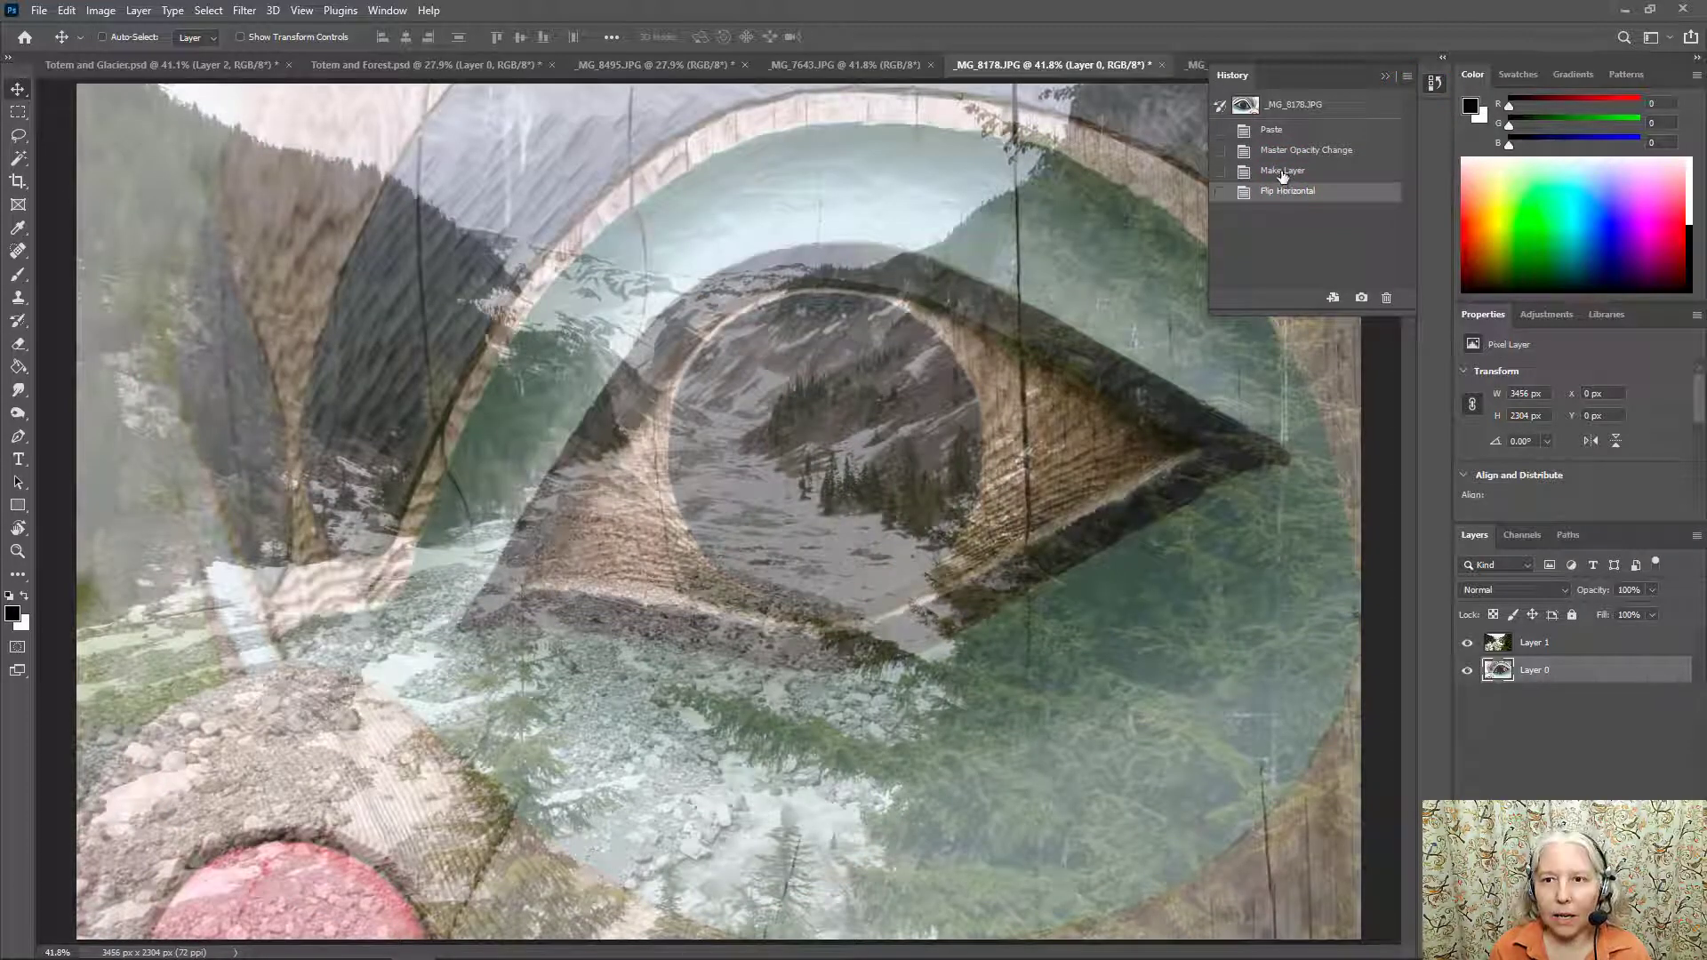
click(1282, 171)
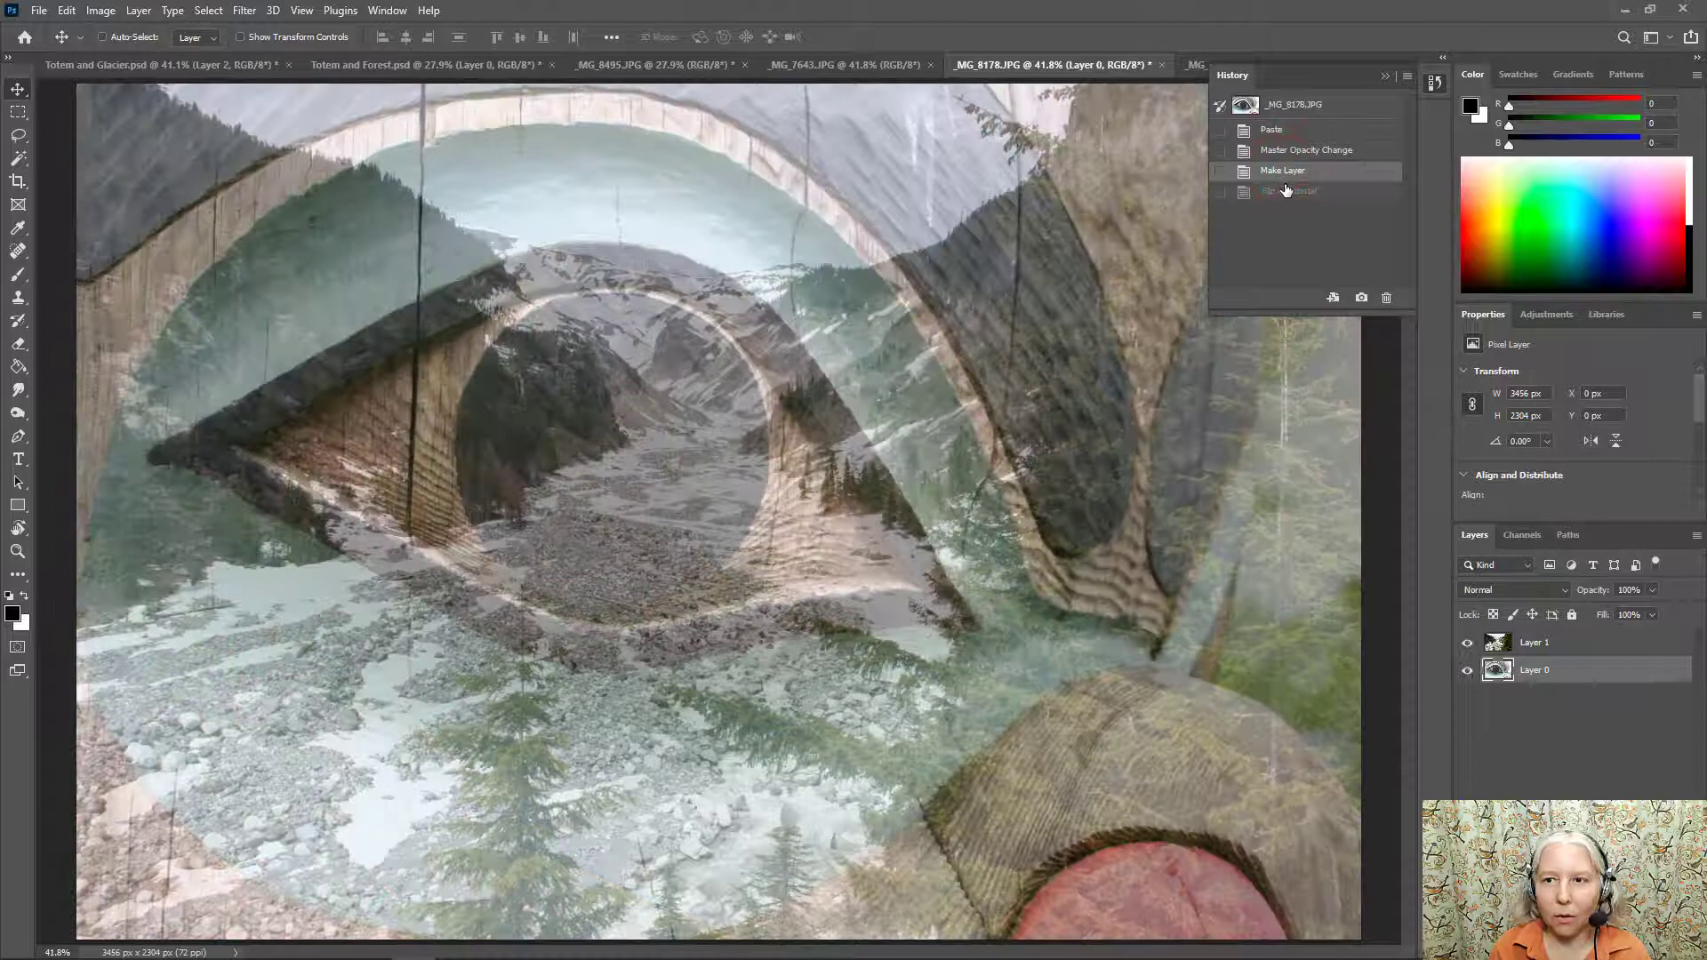
click(1288, 193)
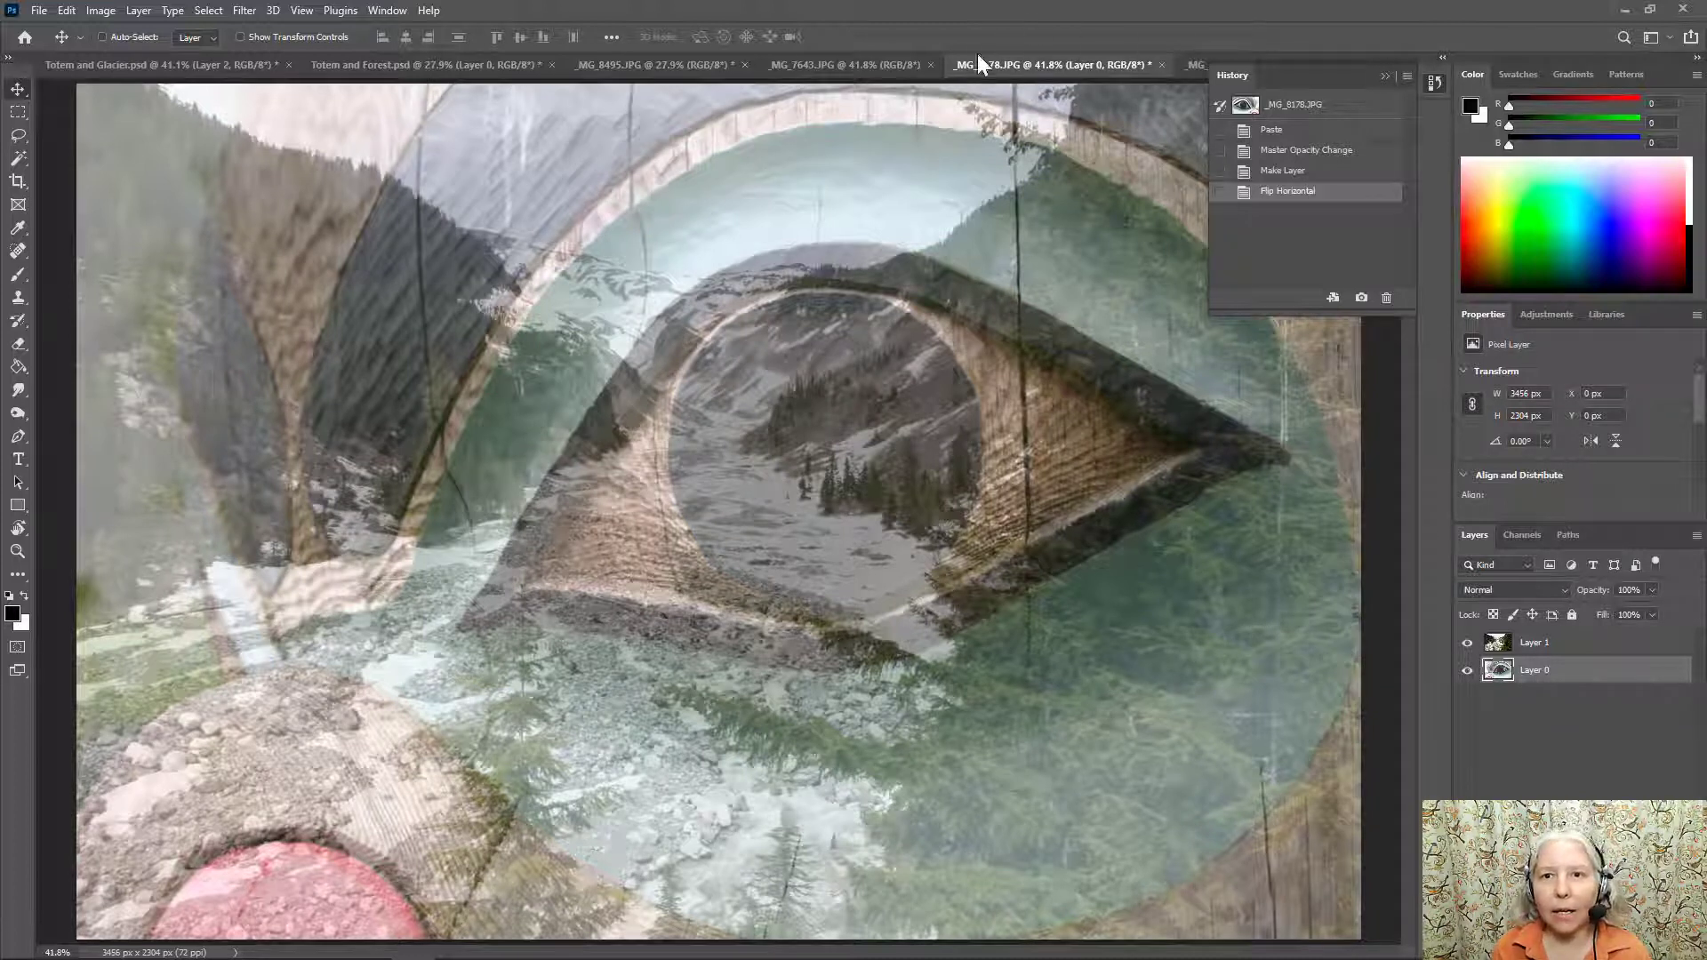
Step: Switch to the _MG_8495.JPG forest lake photo and bring up the adjustment layer menu
click(852, 84)
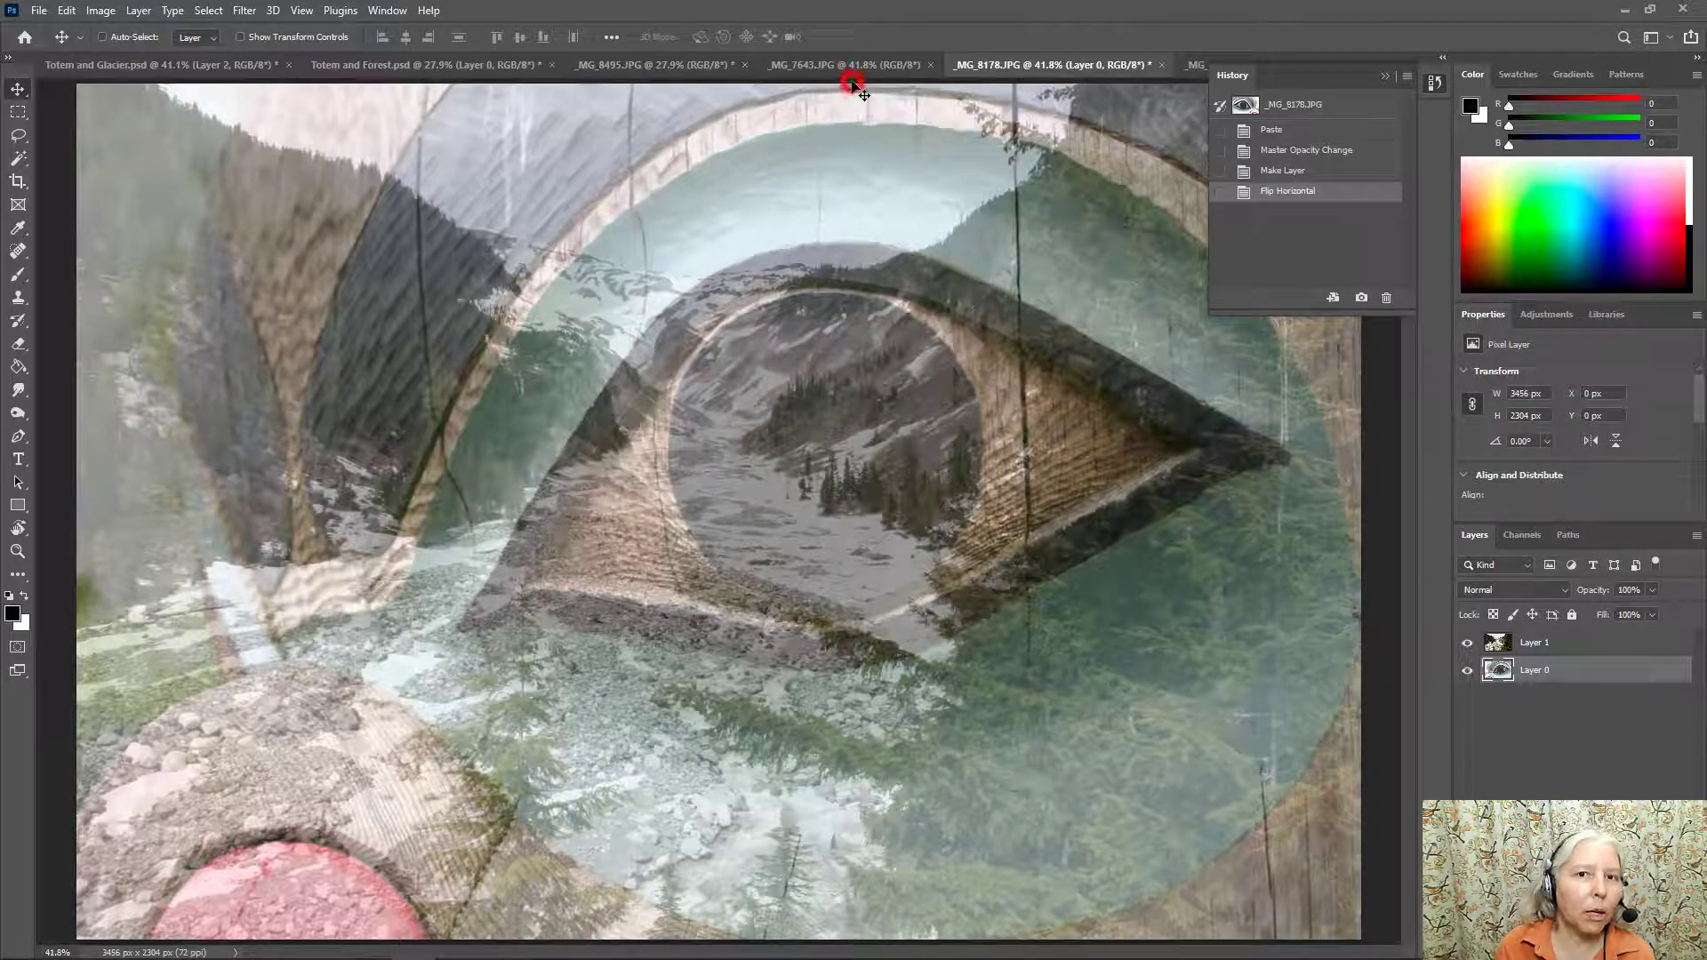
click(771, 64)
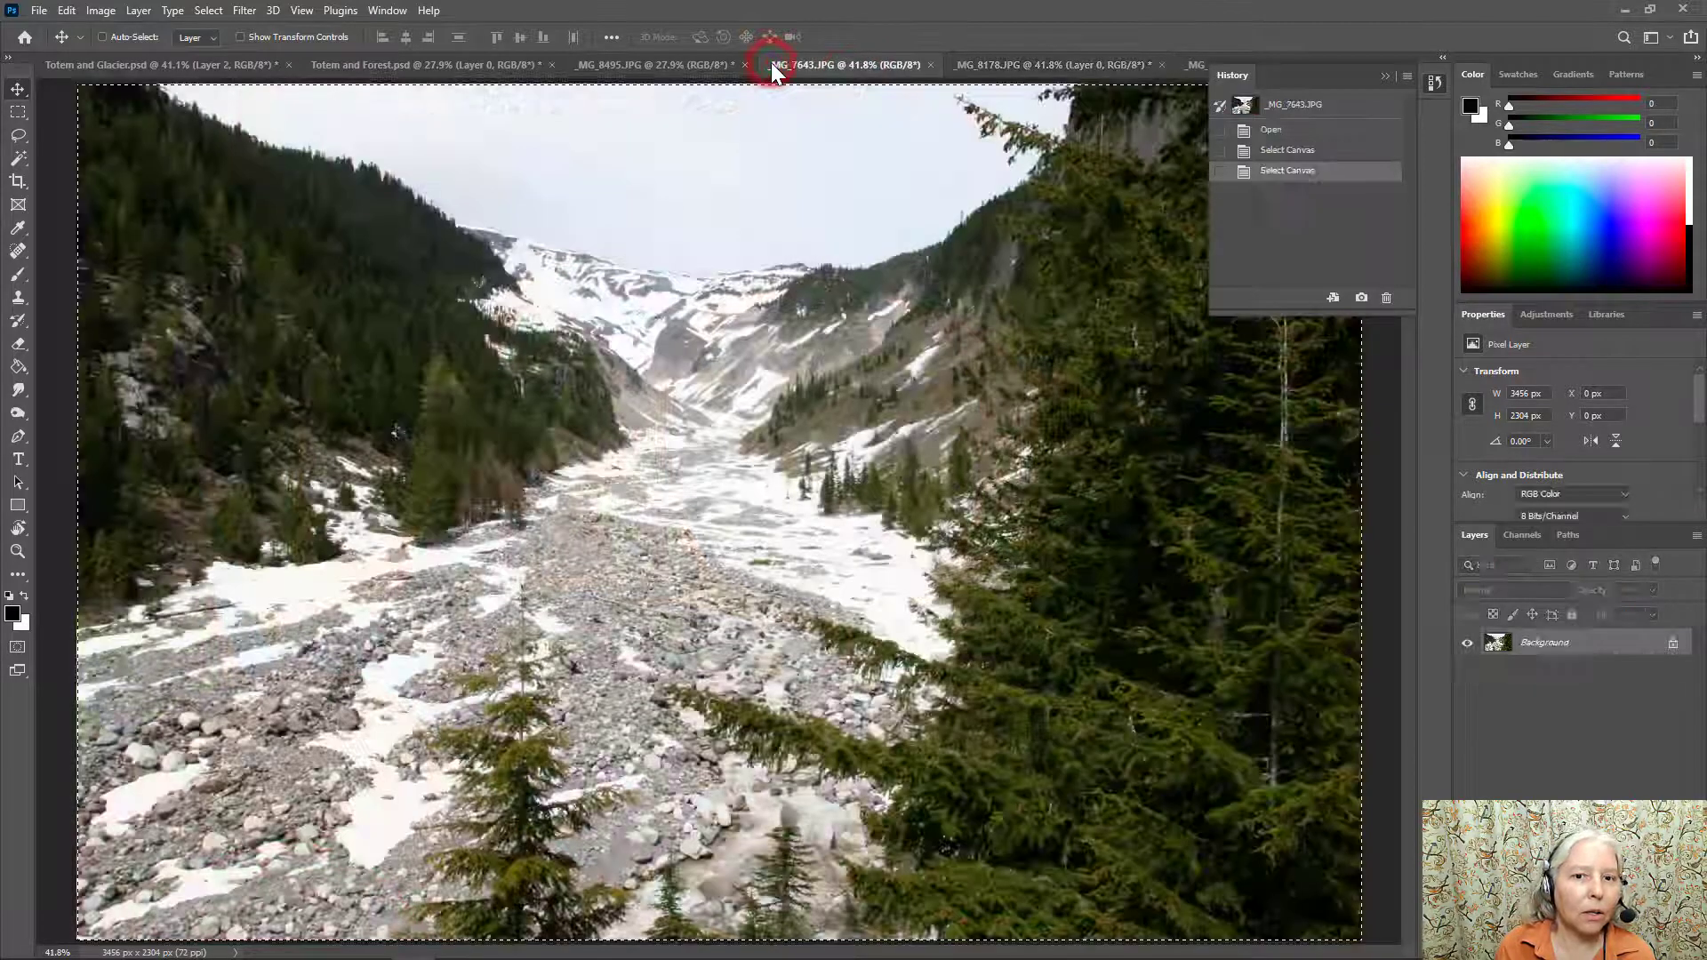
click(685, 67)
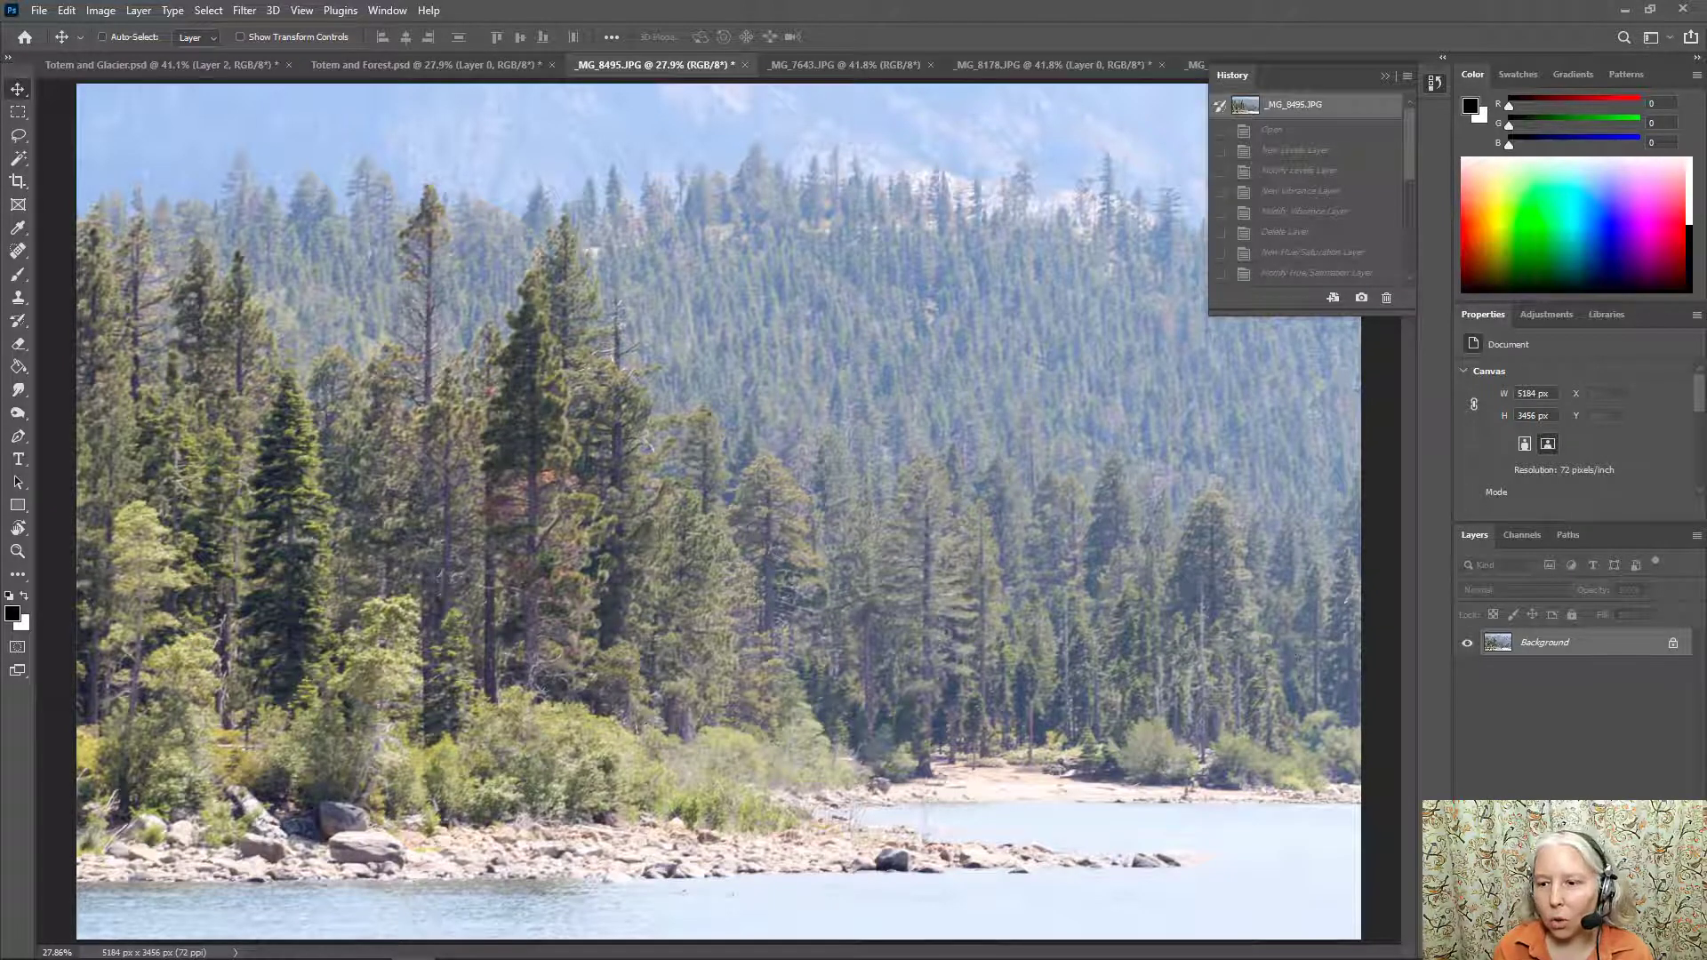
click(1608, 950)
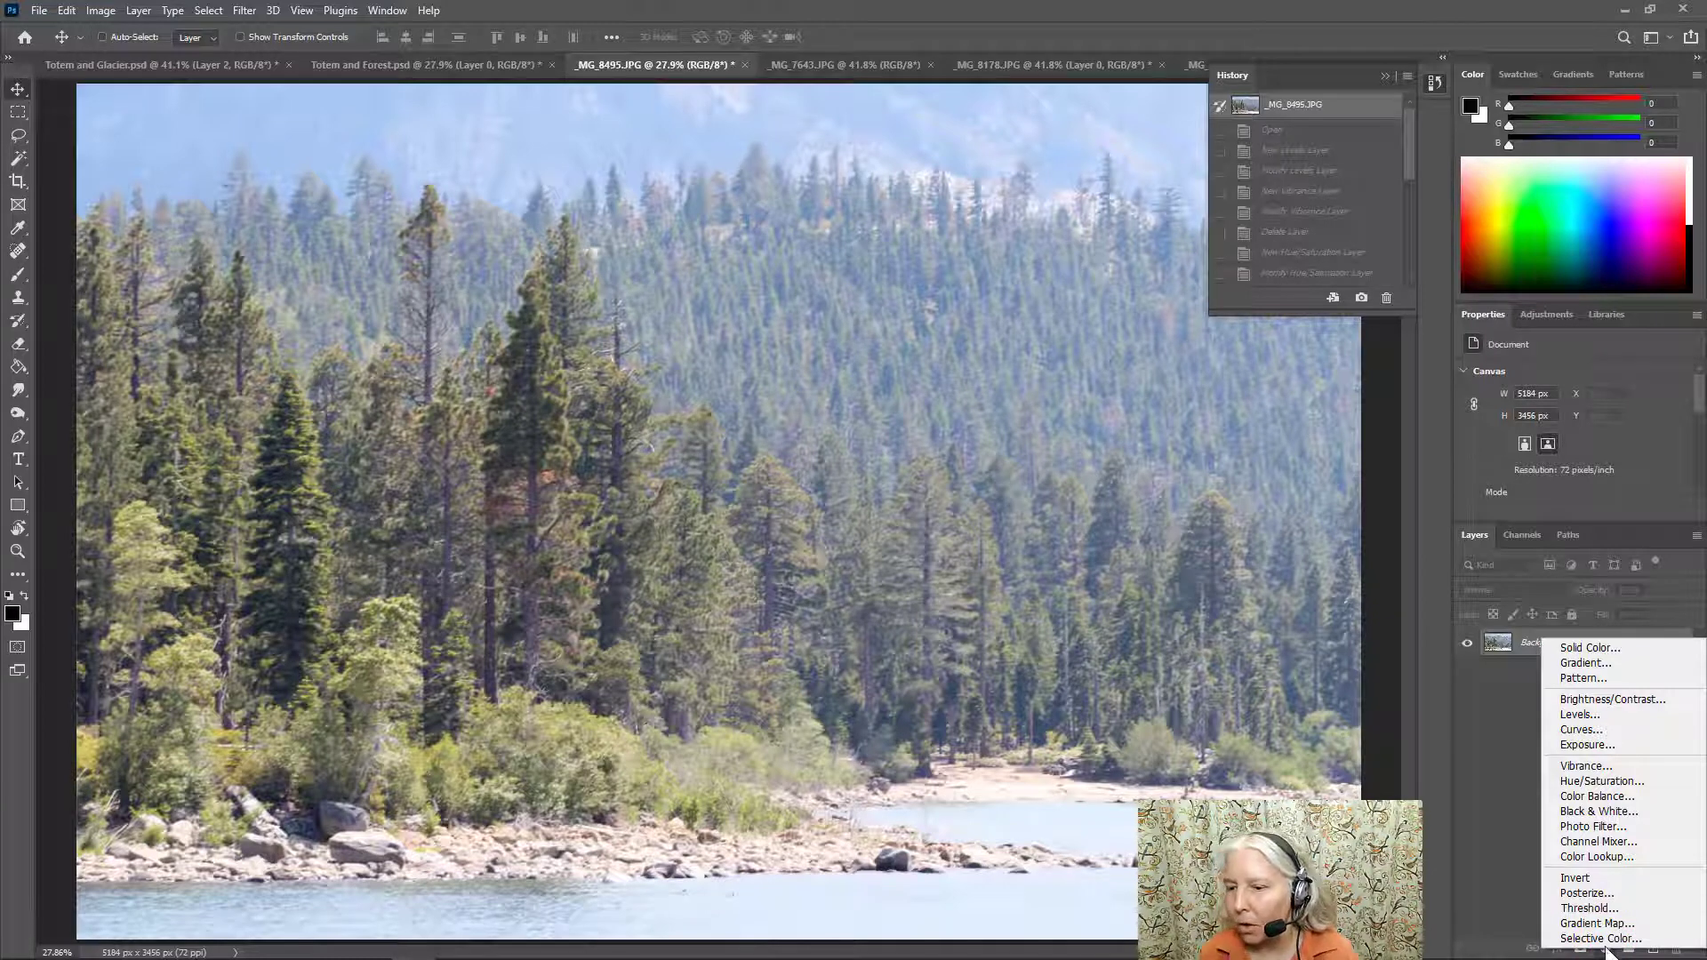
Step: Add a Levels adjustment layer with the black input raised to about 33
click(1619, 716)
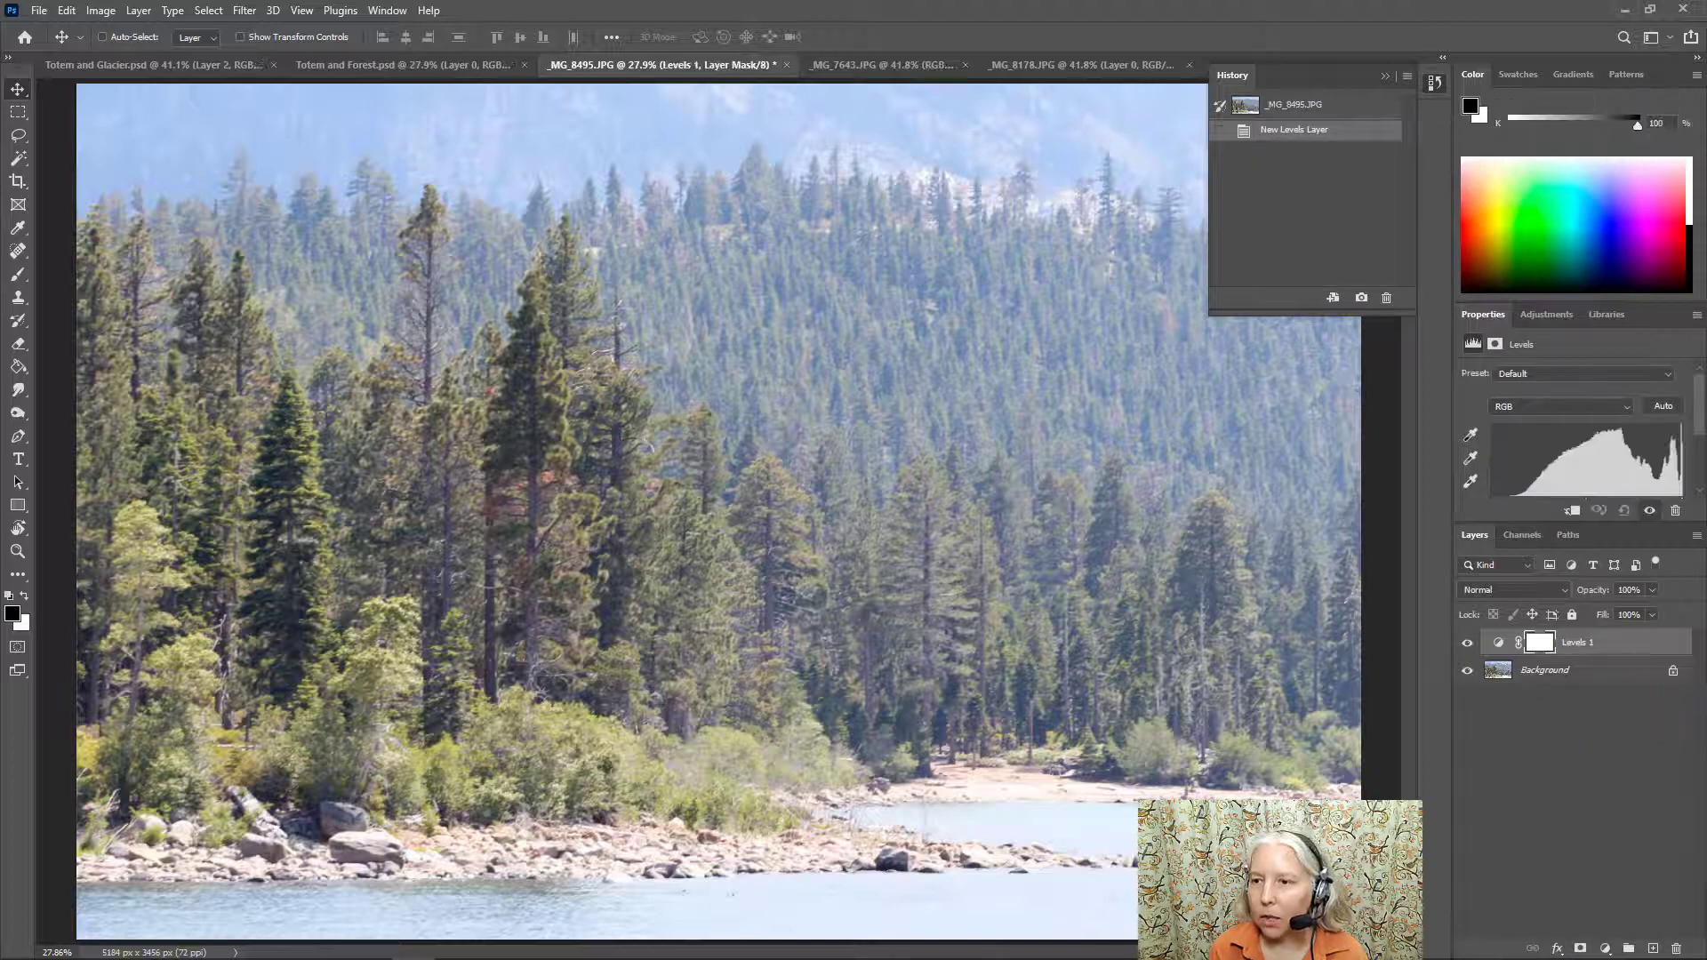
drag(1690, 395, 1678, 413)
drag(1491, 465, 1516, 464)
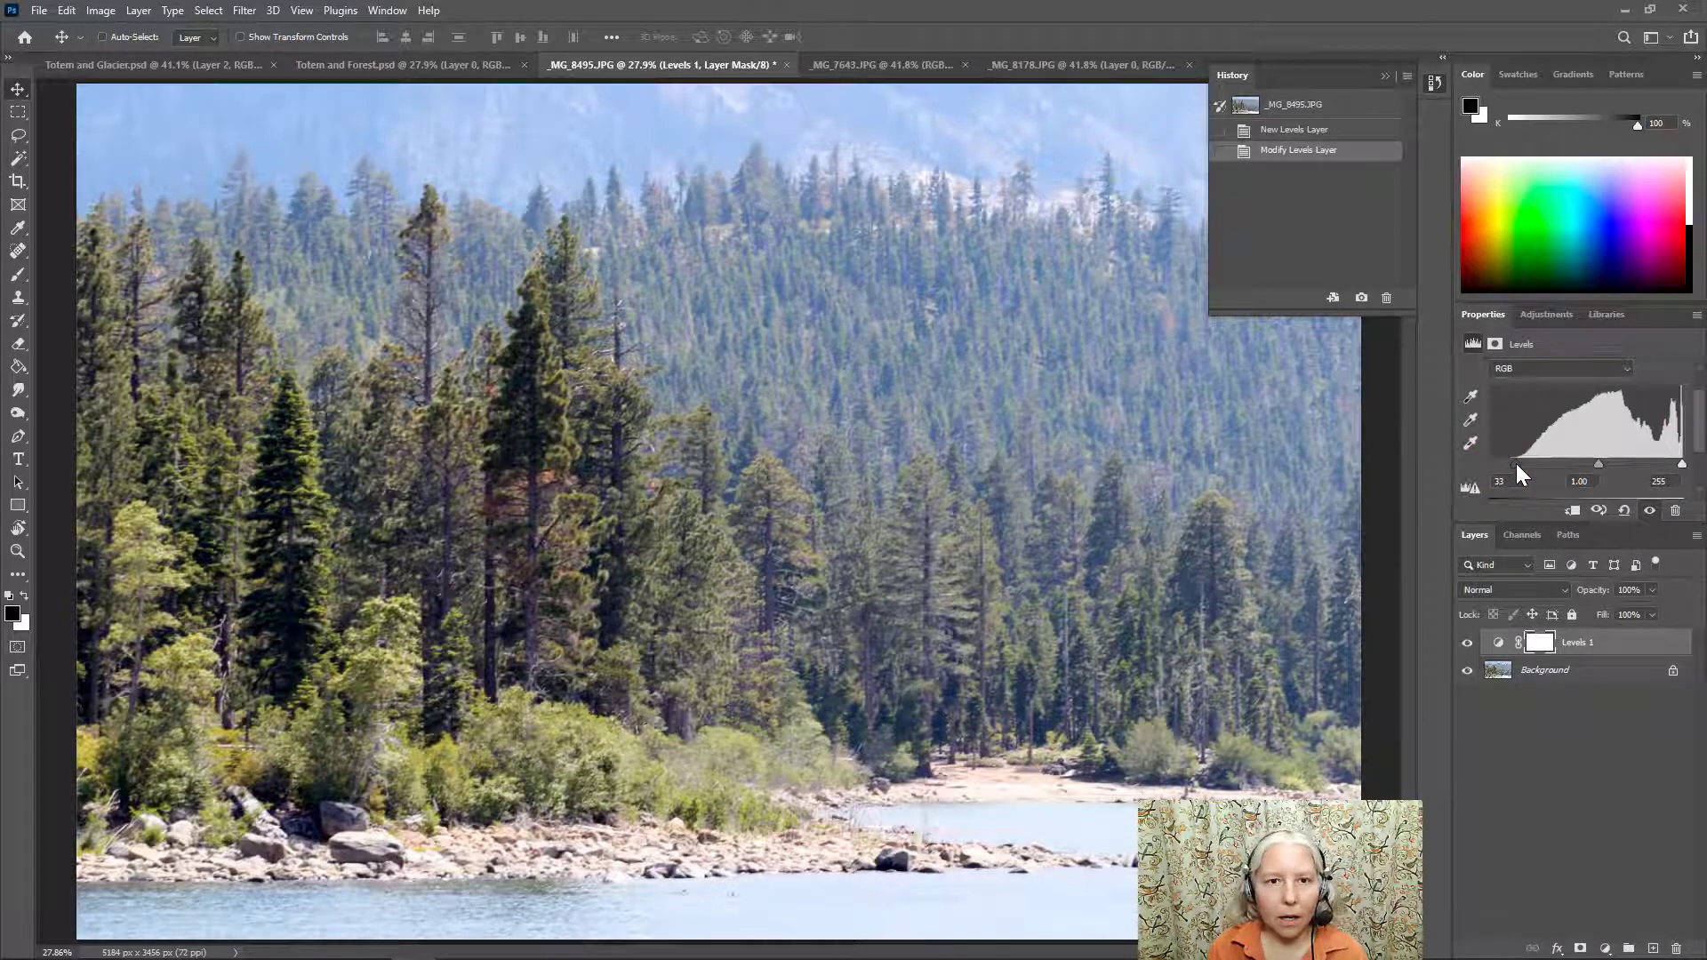
Step: Add a Vibrance adjustment layer set to Vibrance +6 and Saturation +5
click(1606, 948)
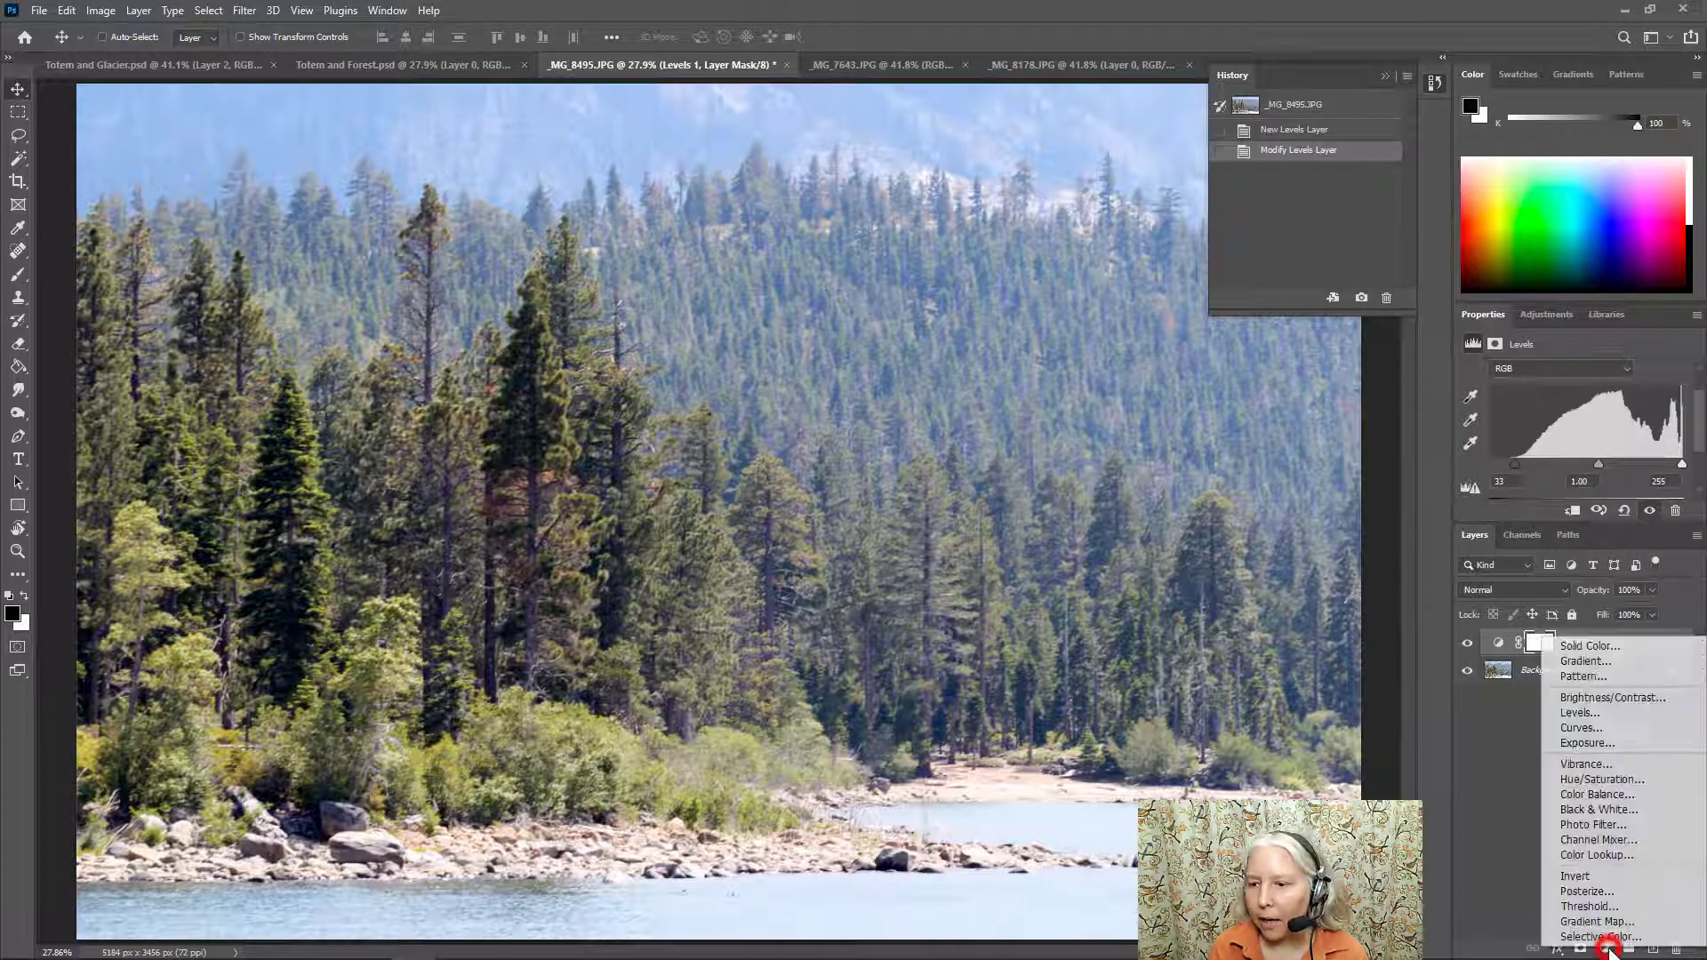
click(1610, 764)
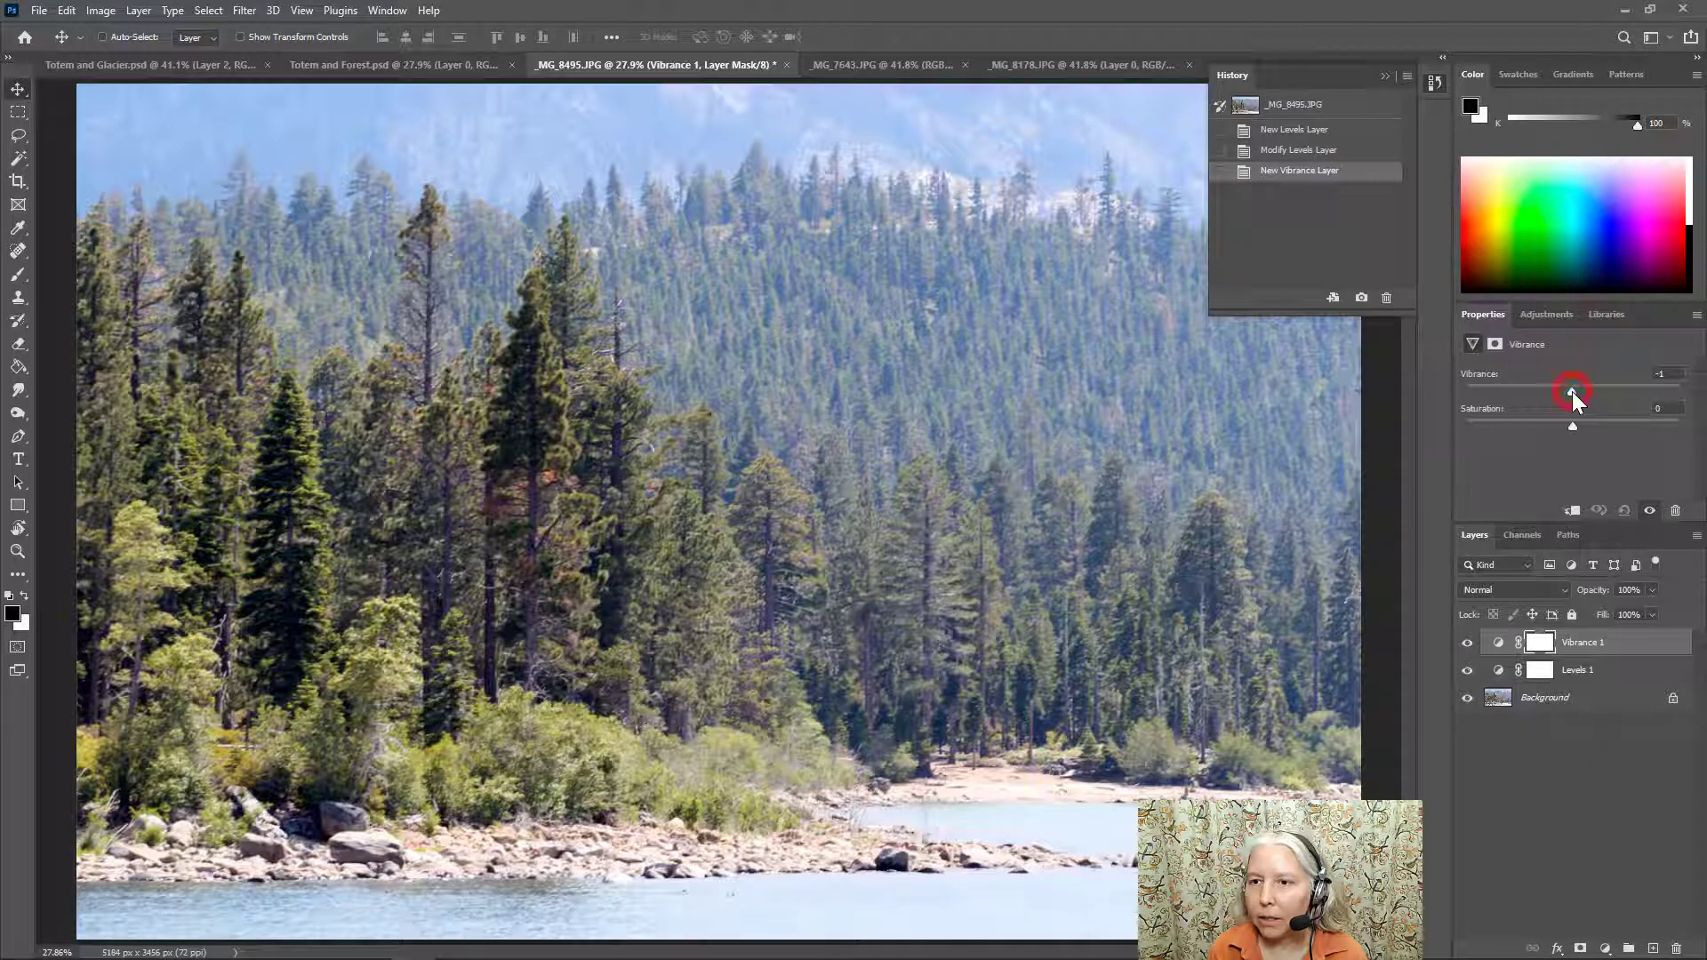
drag(1572, 391, 1580, 393)
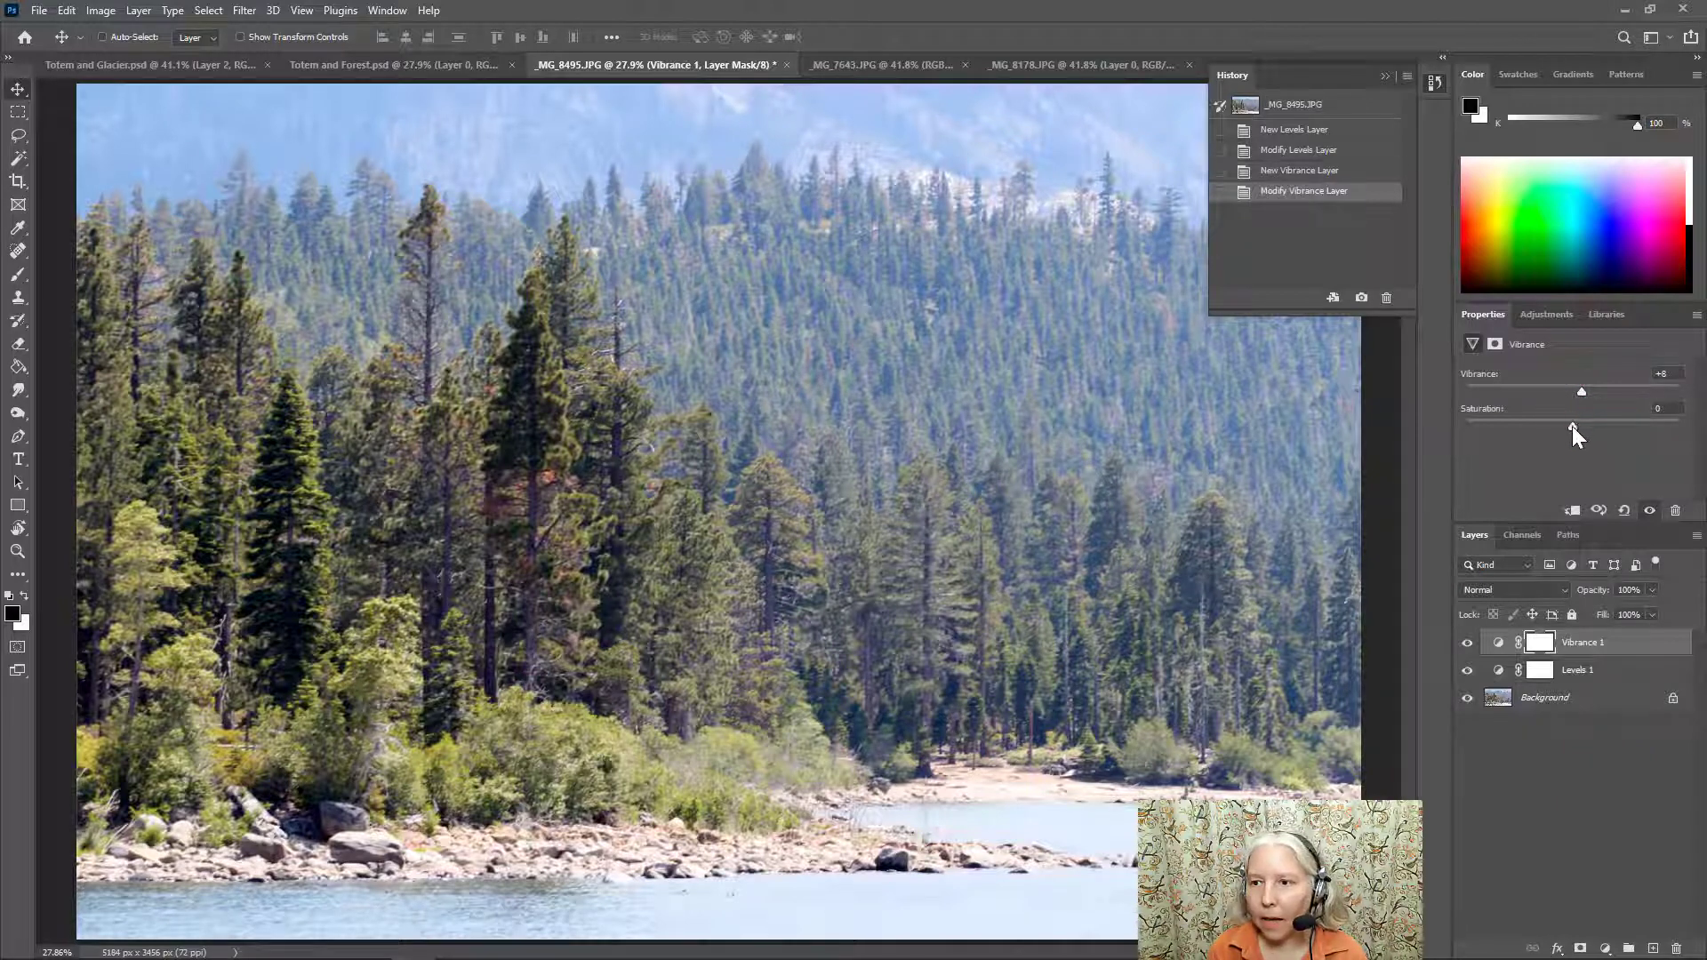
click(1573, 426)
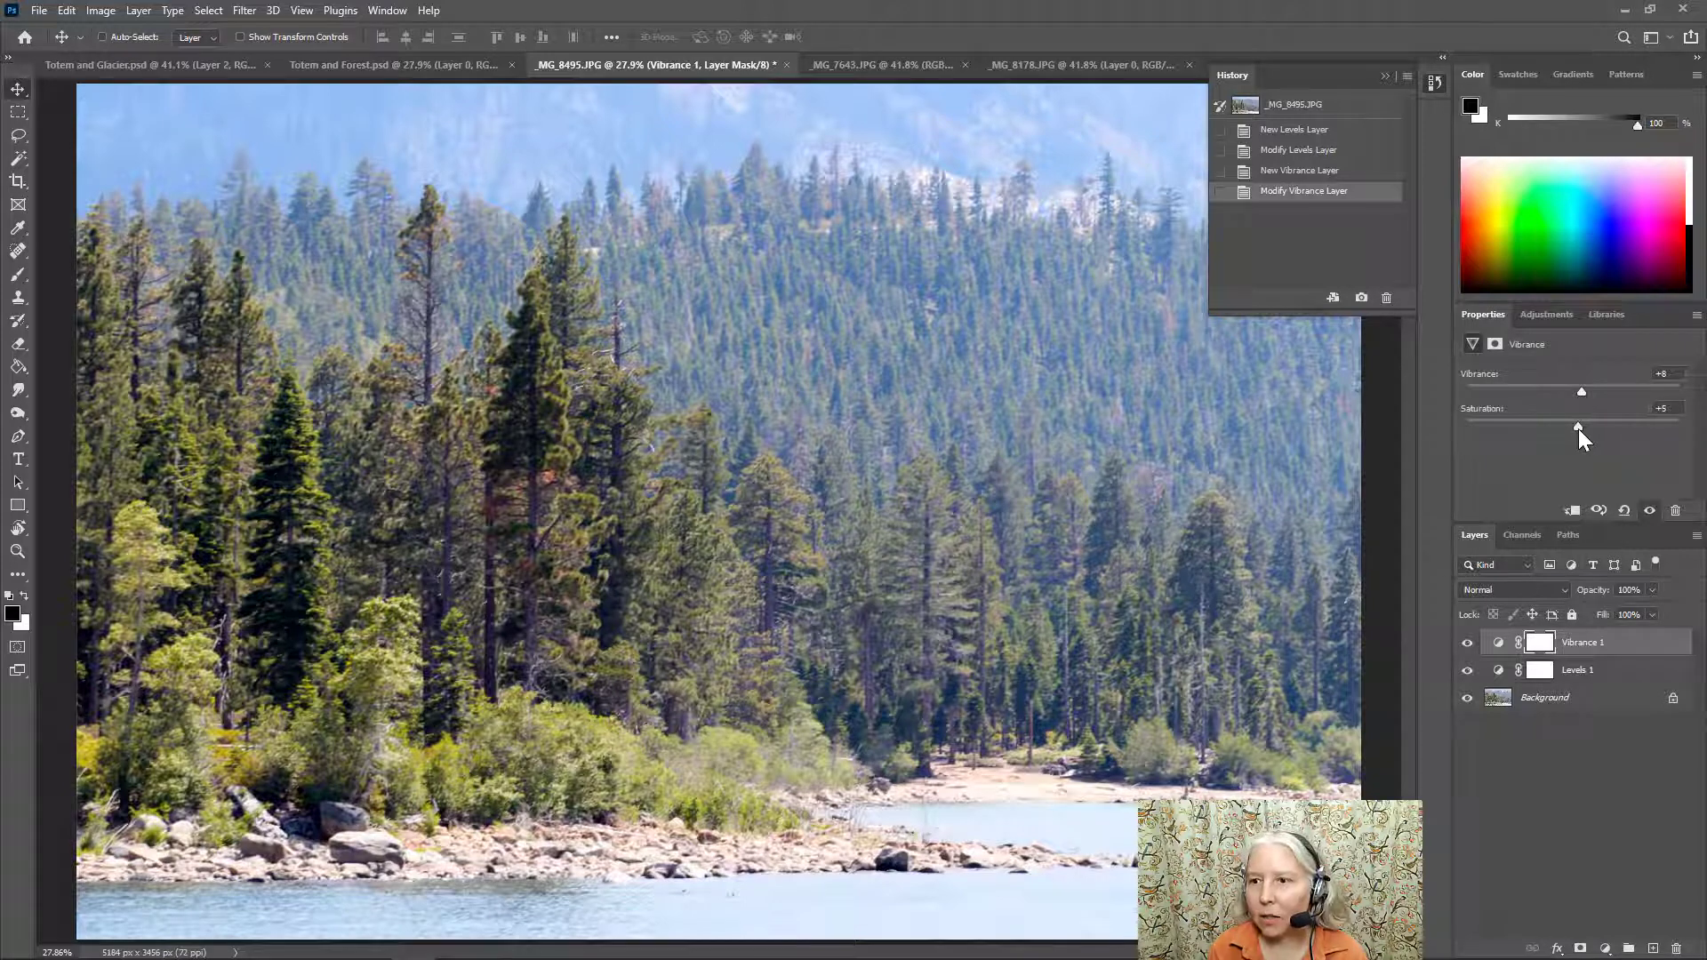
drag(1582, 391, 1579, 391)
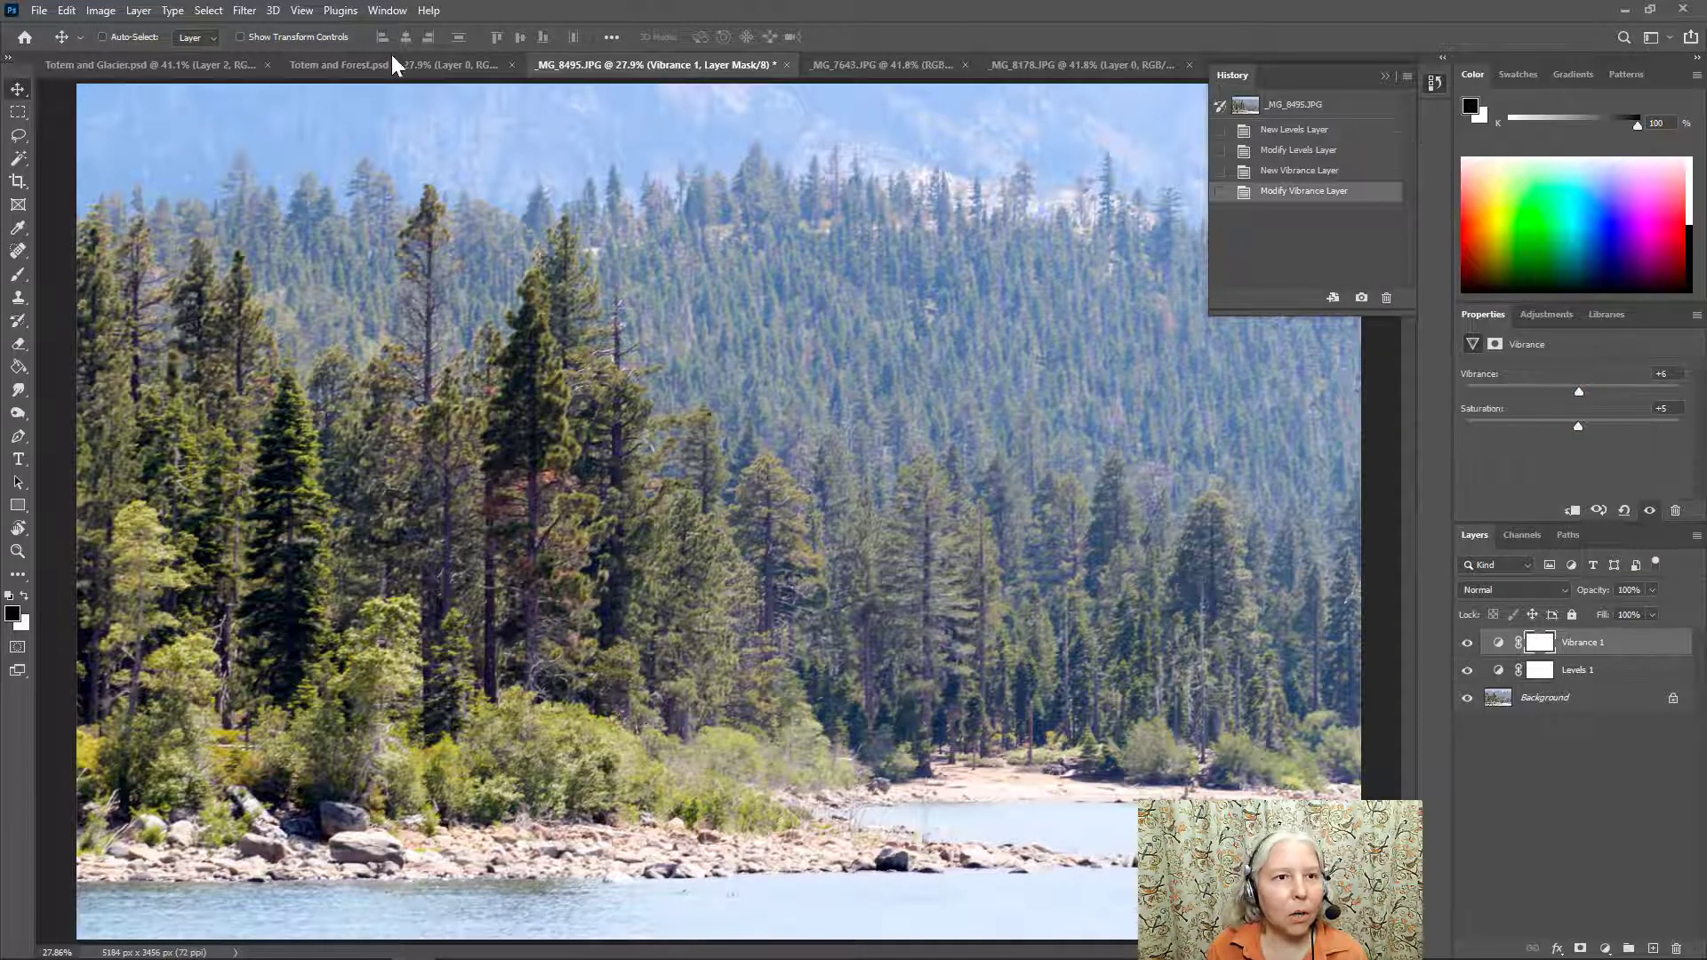
Step: Select and copy the whole _MG_8191.JPG totem carving photo, then return to _MG_7643.JPG
click(1118, 72)
click(920, 62)
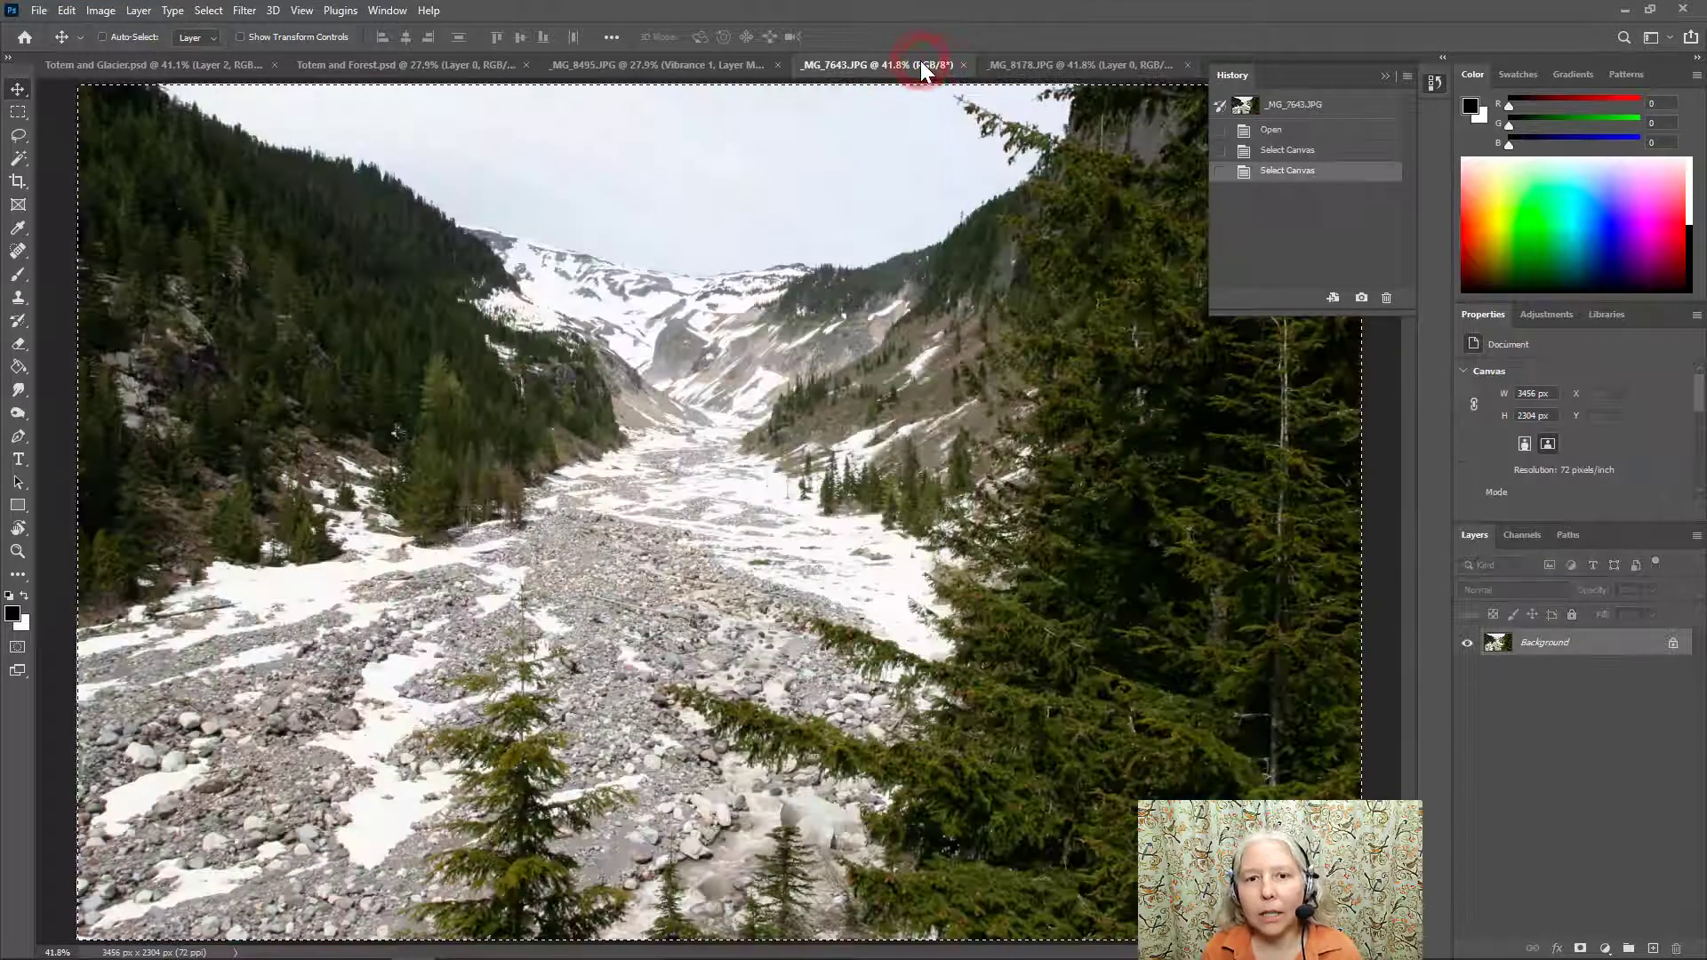
click(1384, 77)
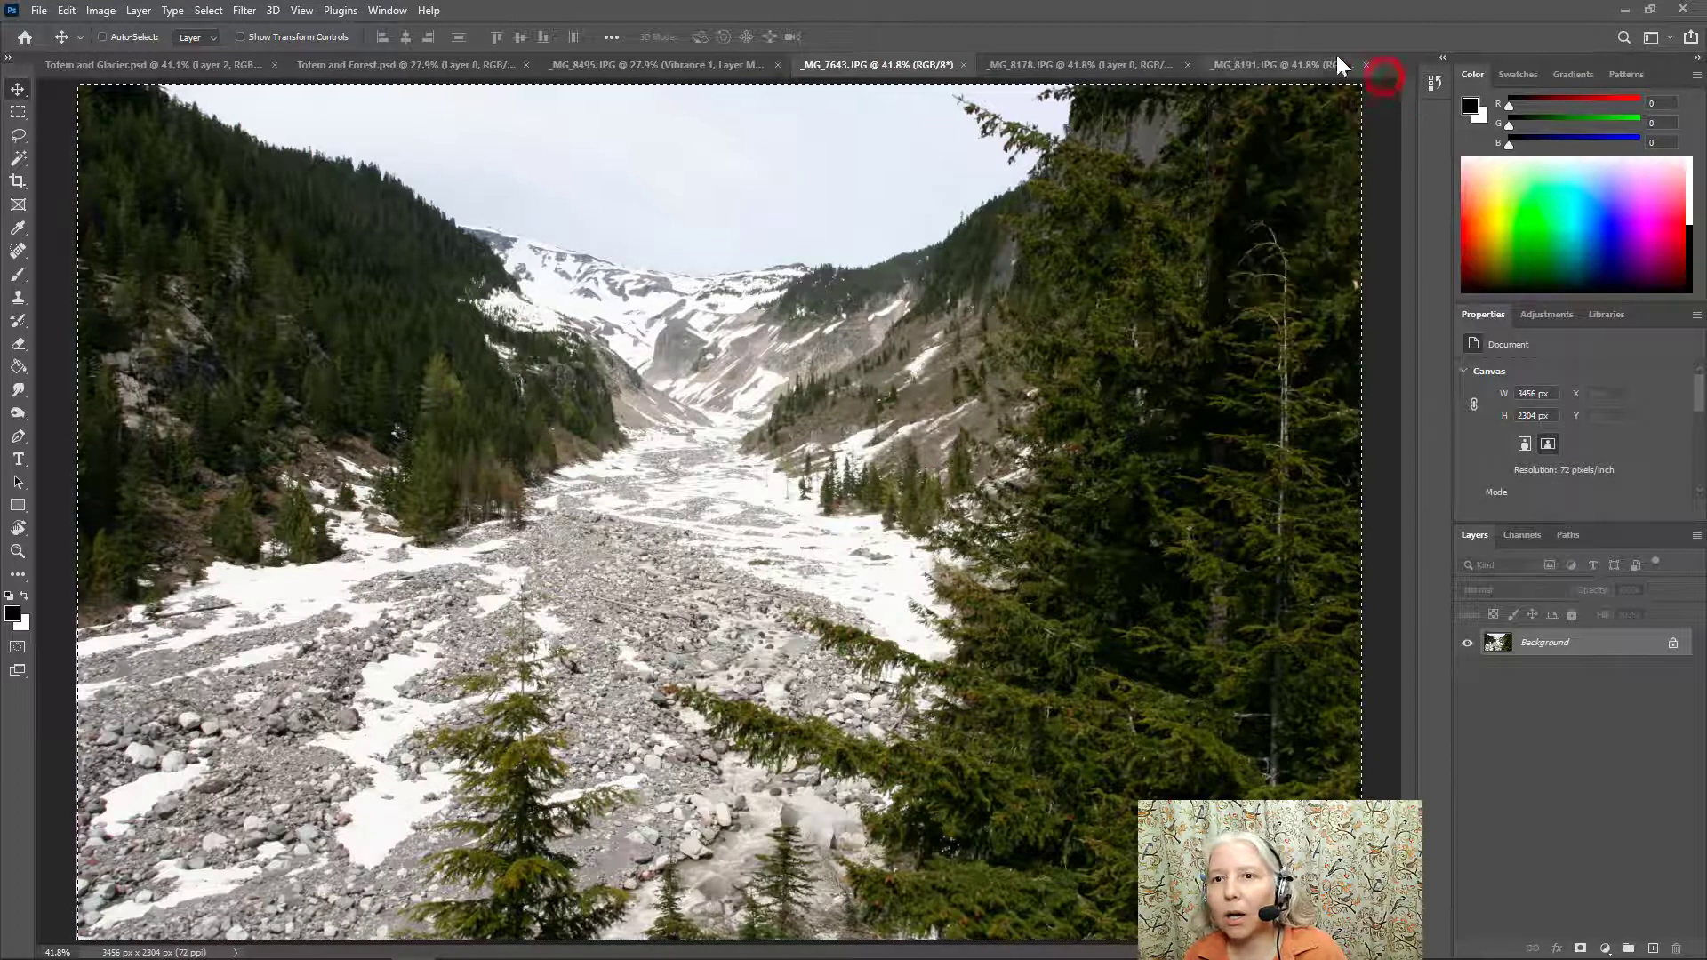
click(1284, 68)
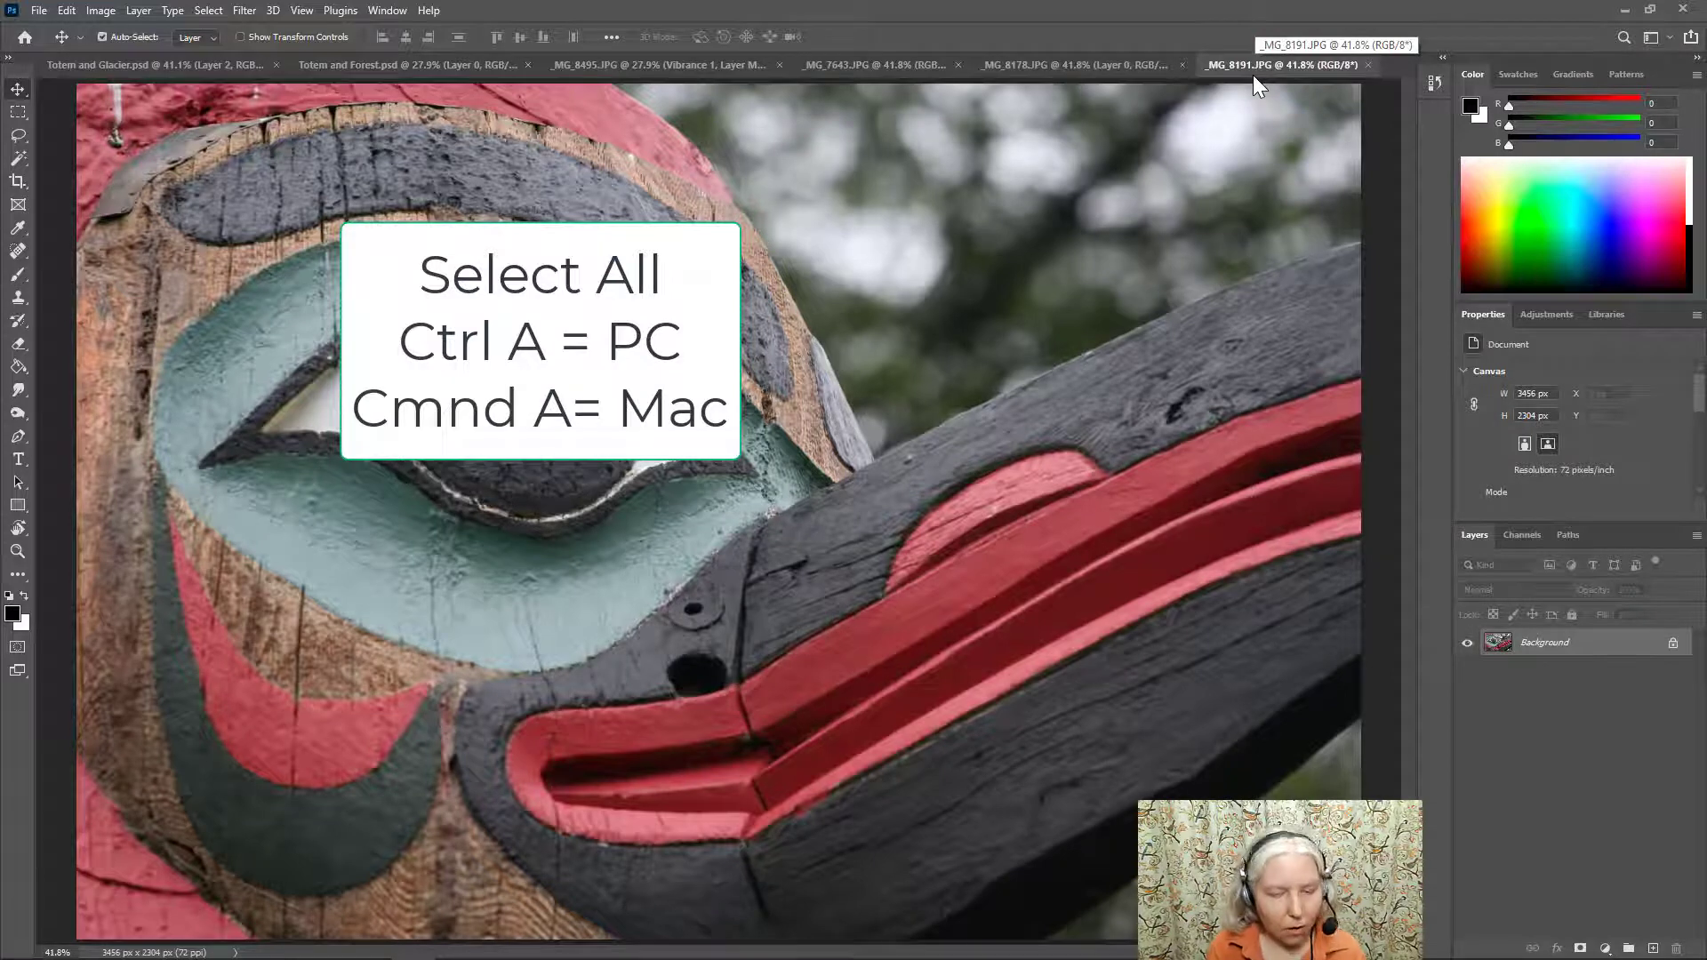
key(ctrl+a)
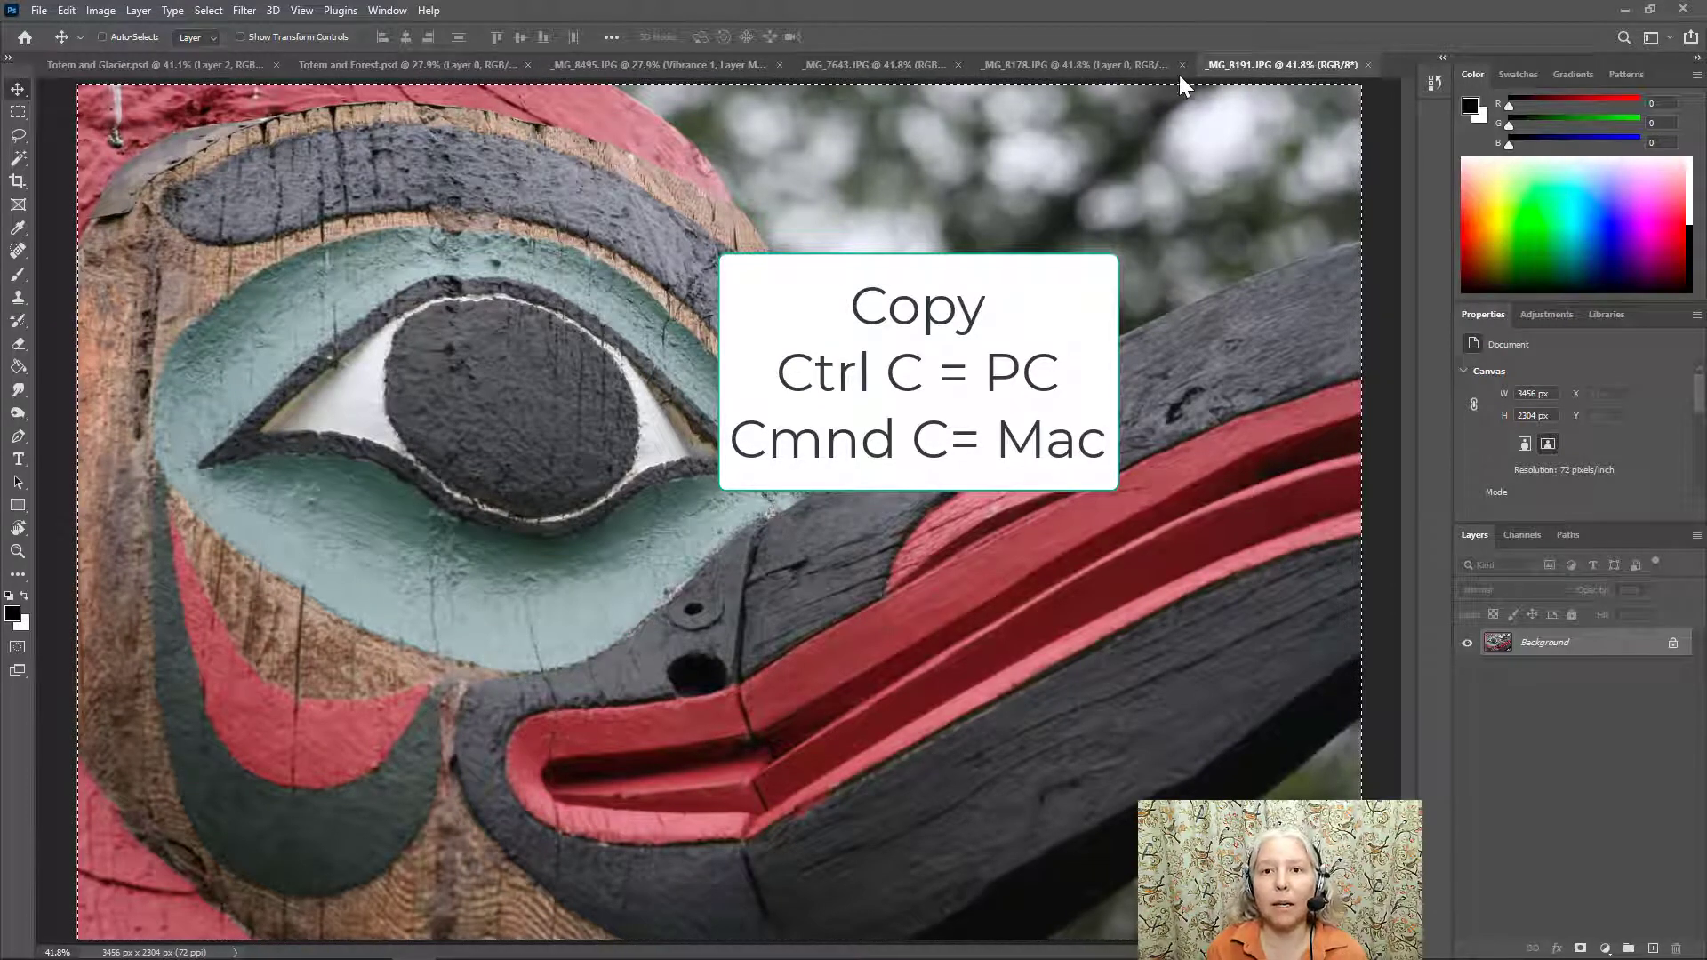
click(1087, 72)
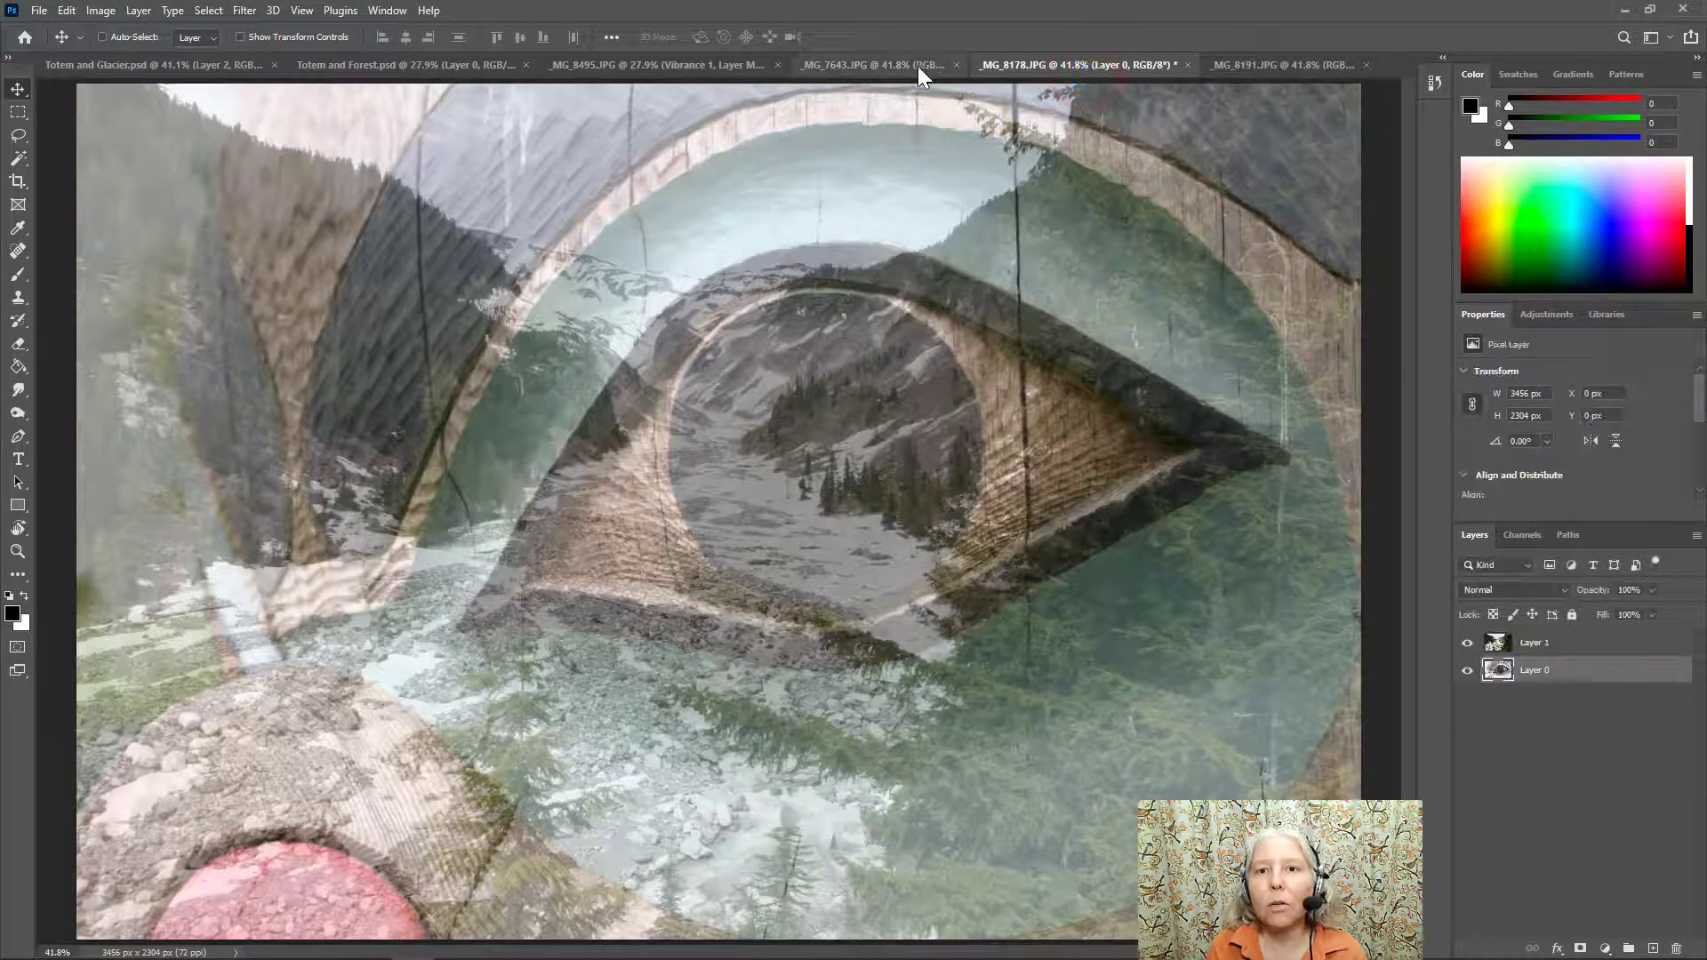
click(917, 66)
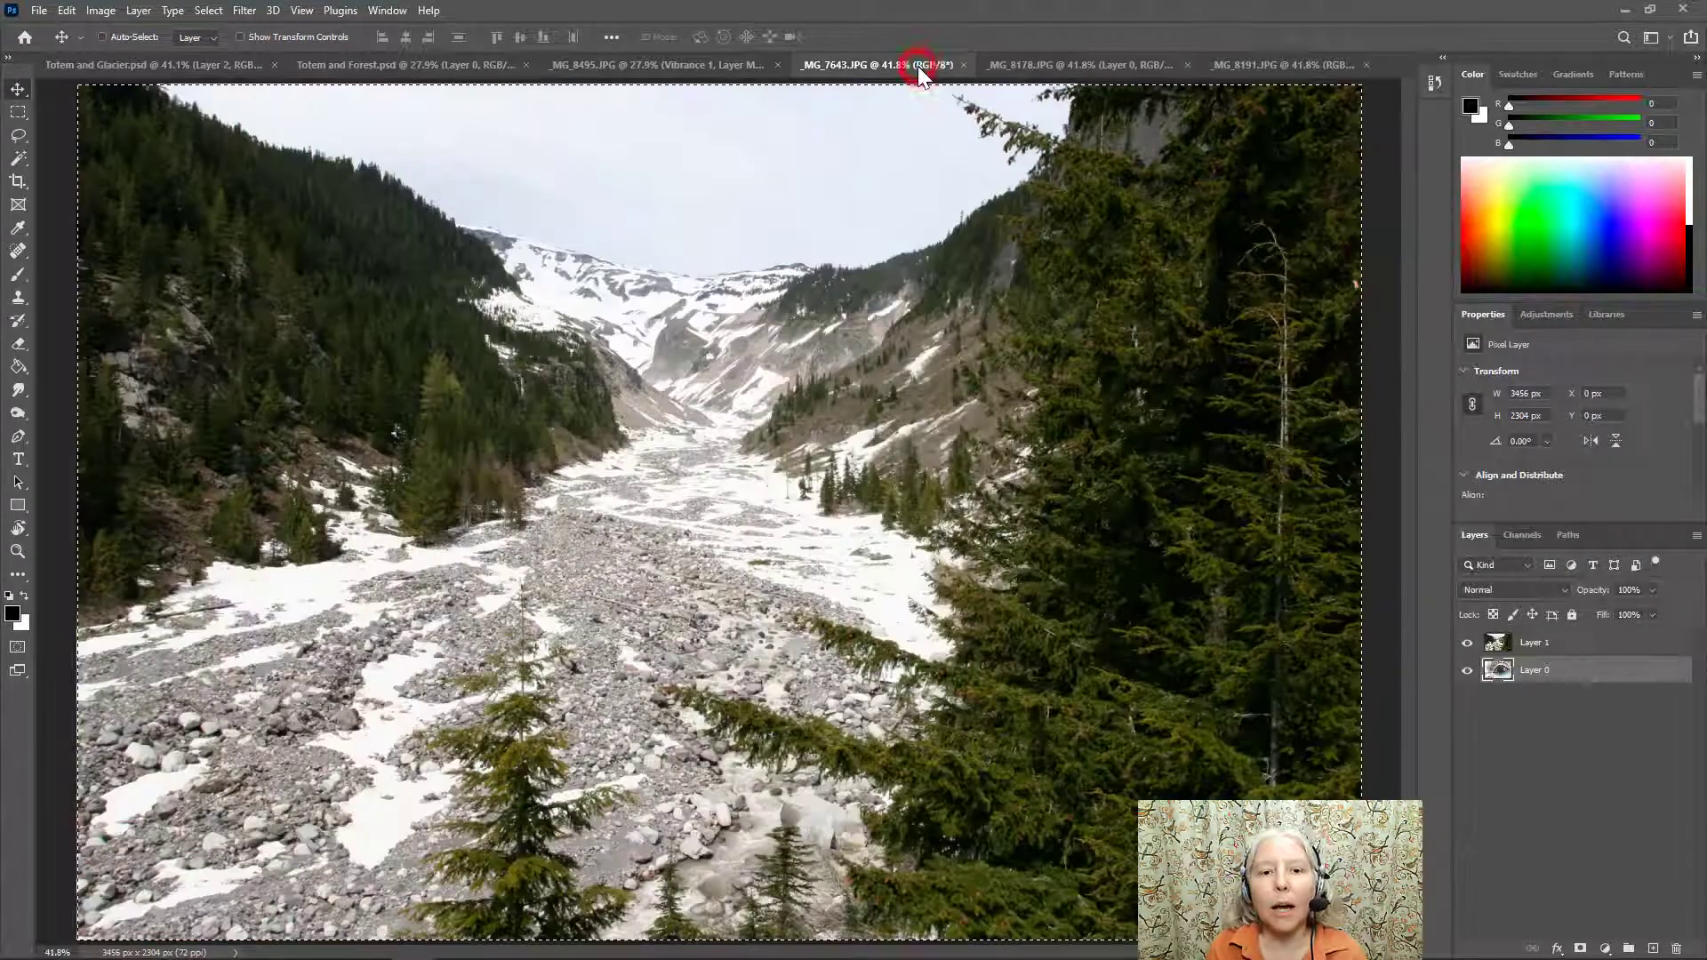
Step: Paste the totem carving into _MG_8495.JPG as a new layer and move it to the top-left corner
click(718, 69)
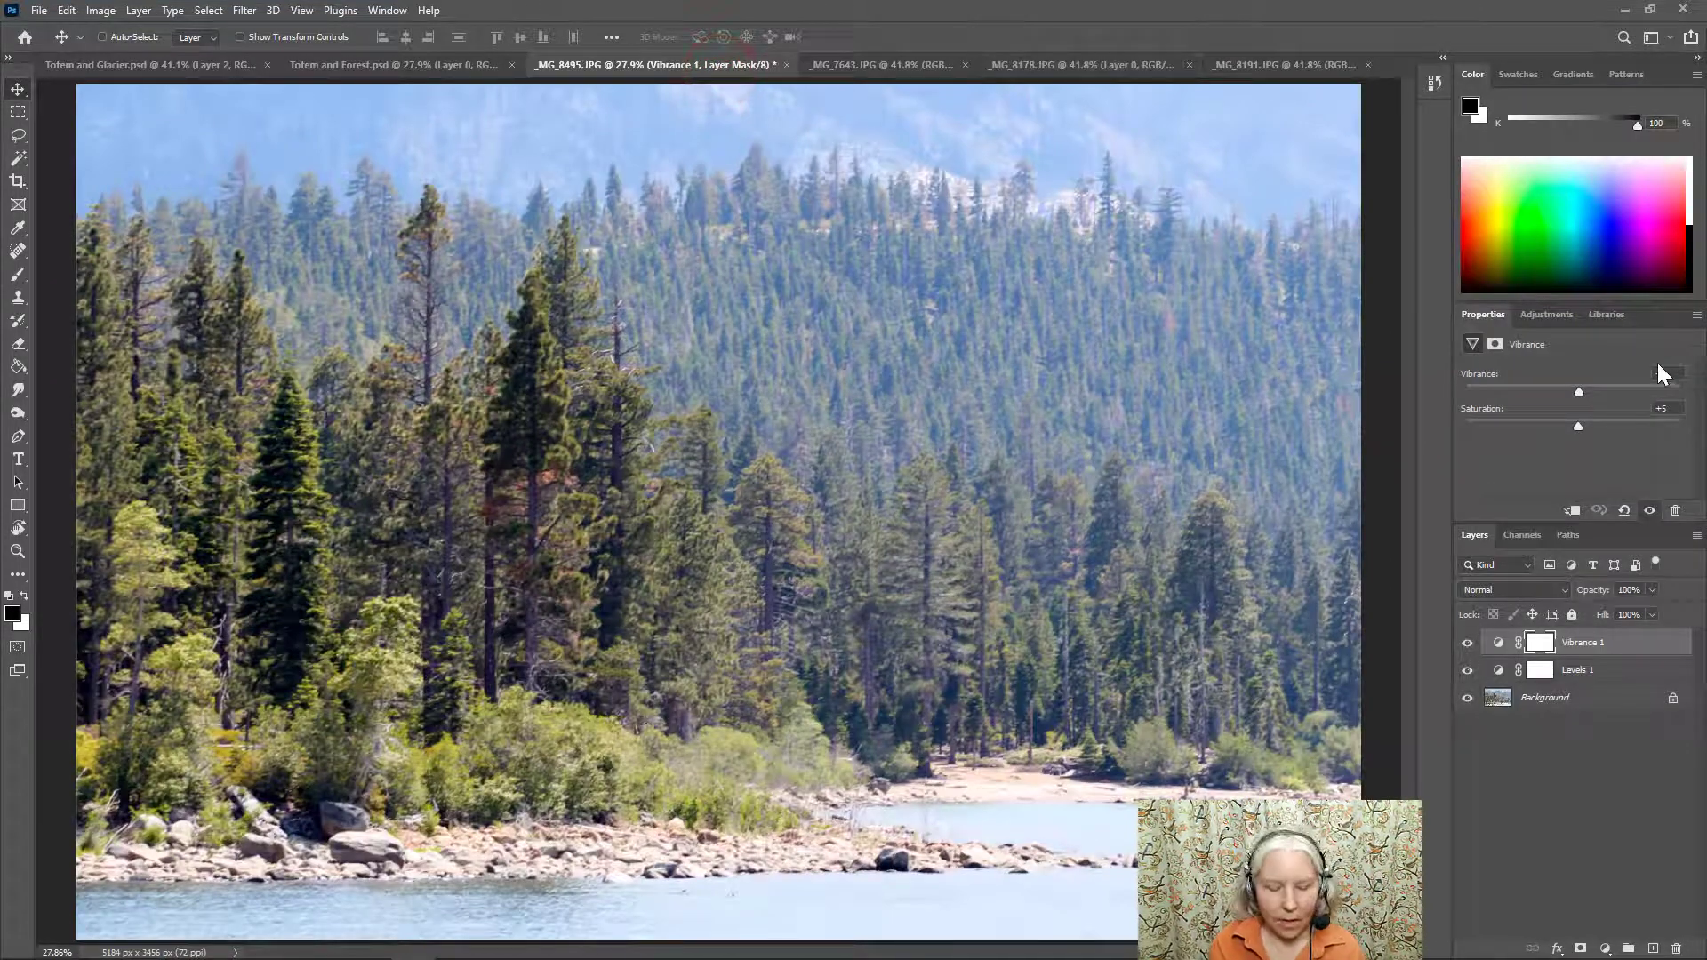
key(ctrl)
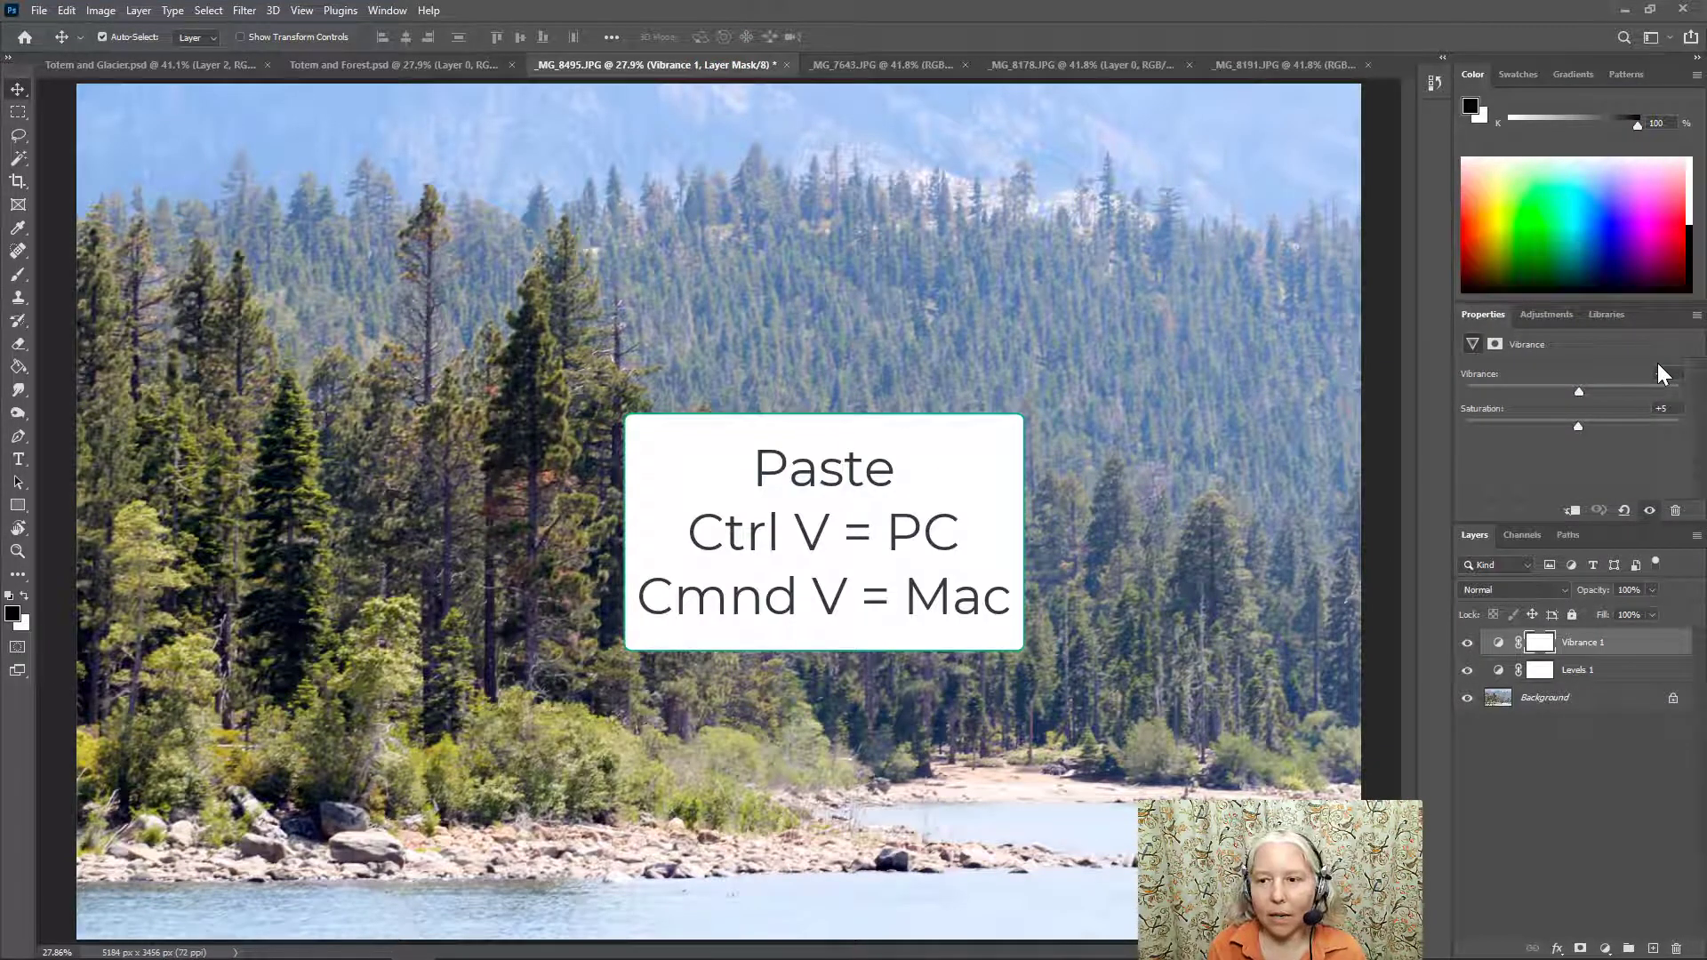
key(ctrl+v)
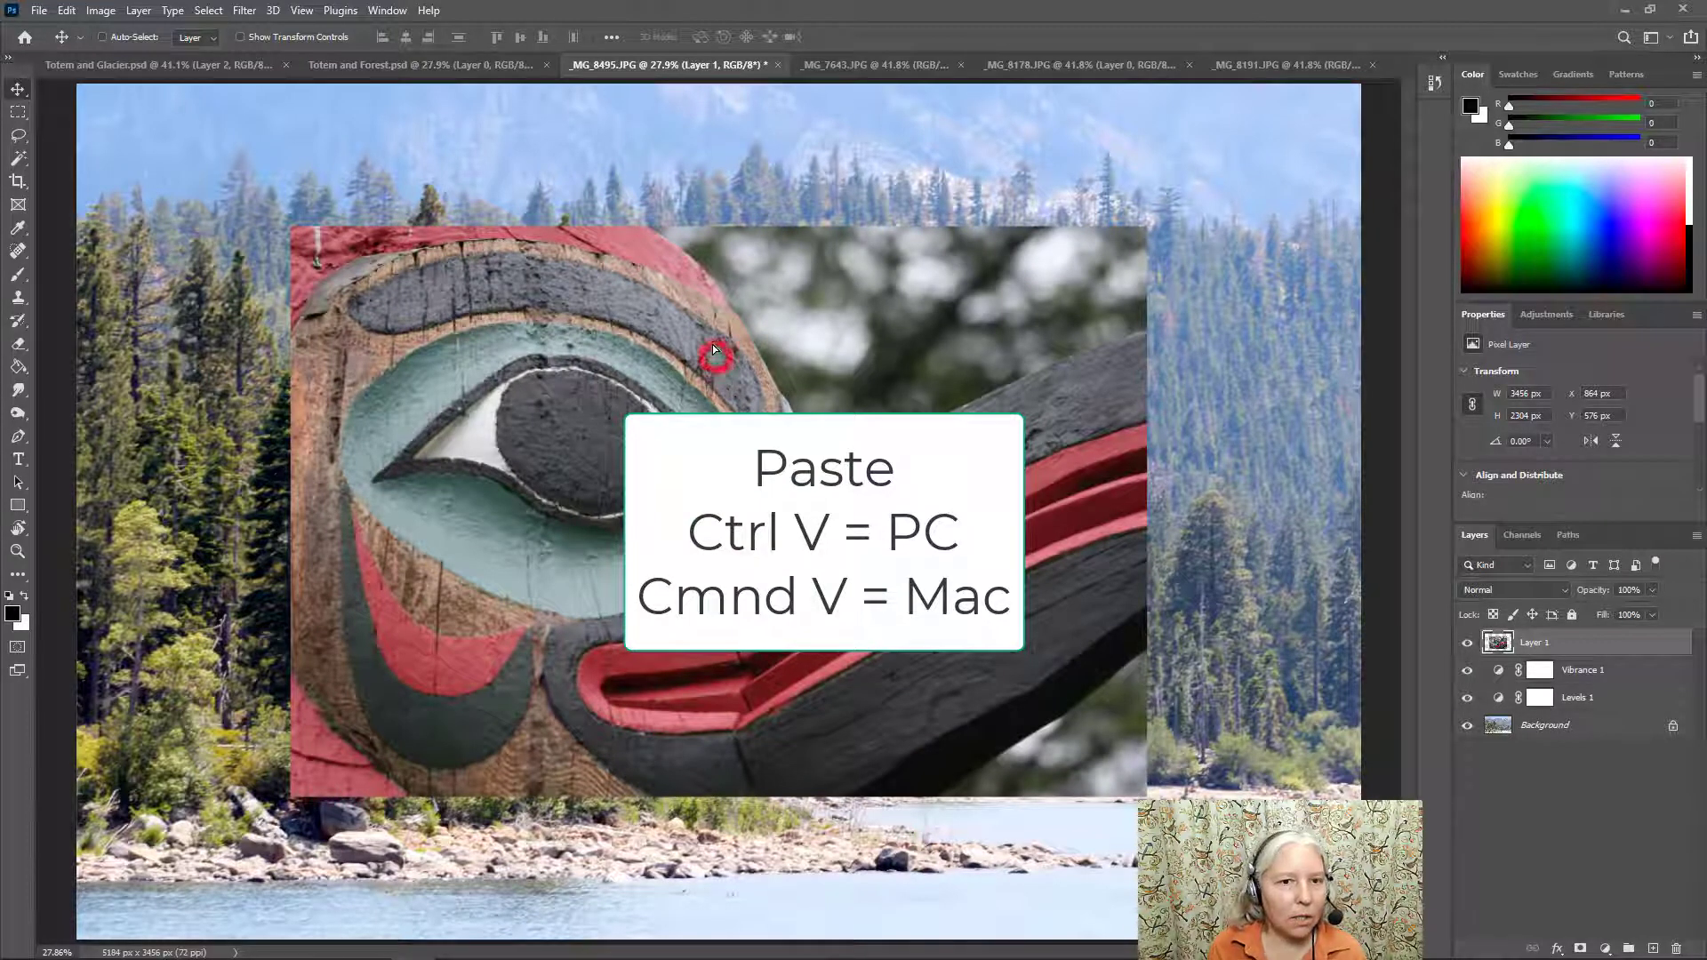
drag(717, 359, 498, 210)
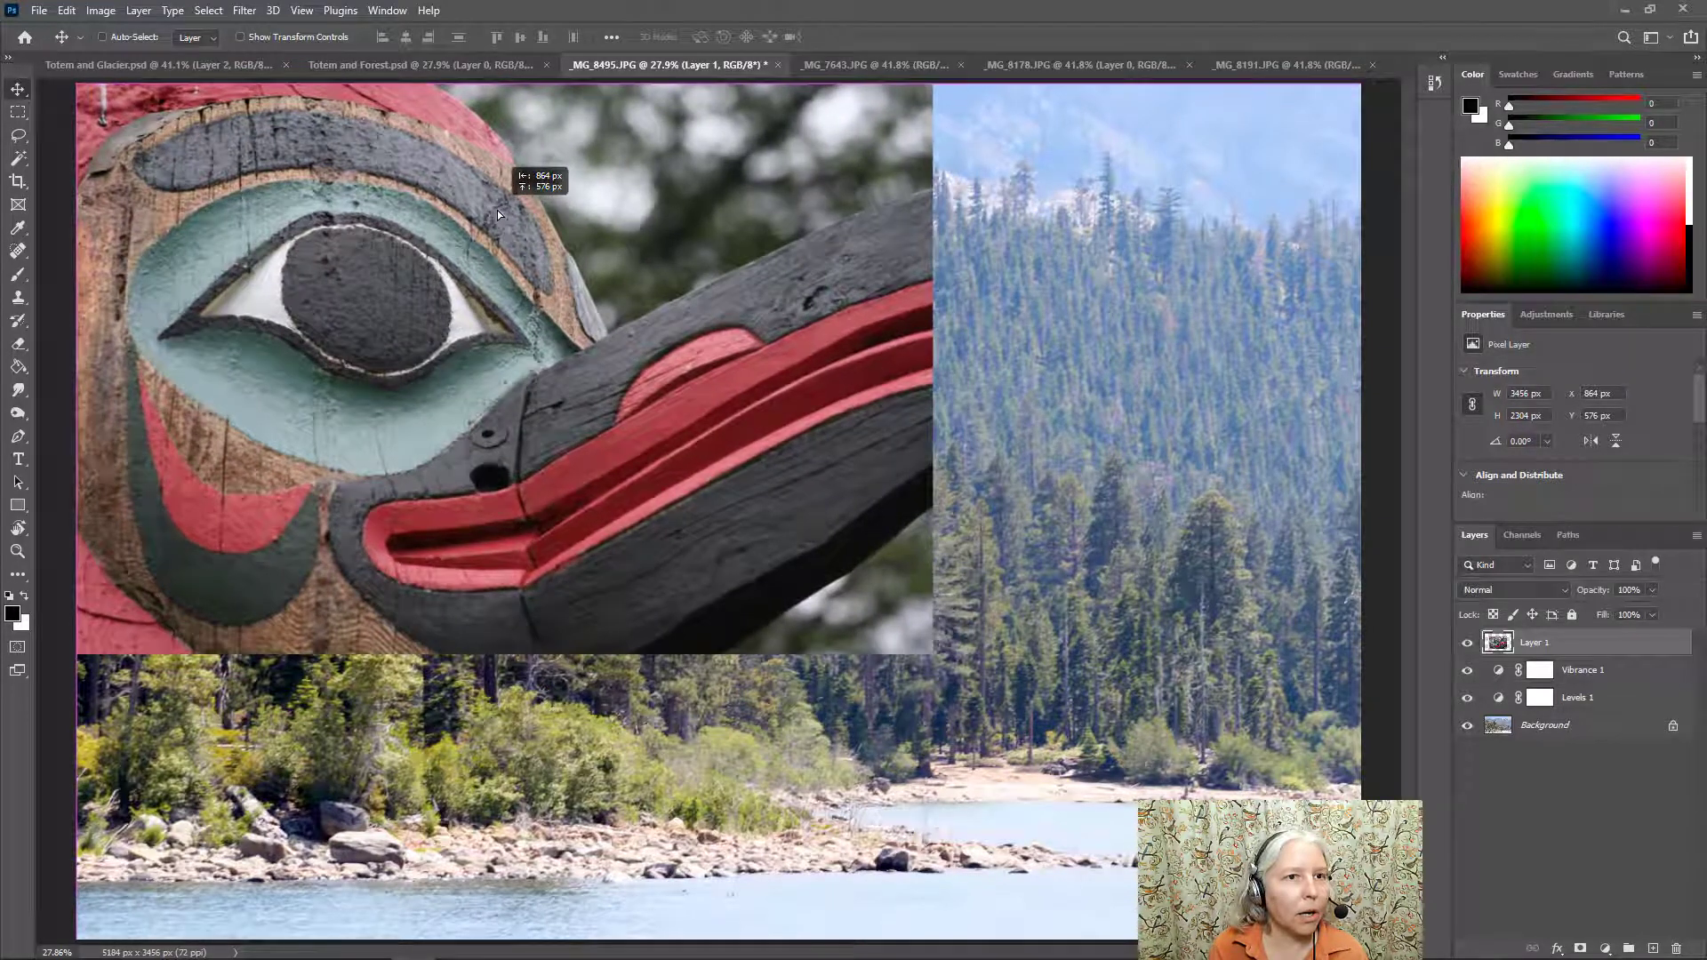
Step: Scale the totem layer up with transform handles to cover the whole canvas
click(239, 37)
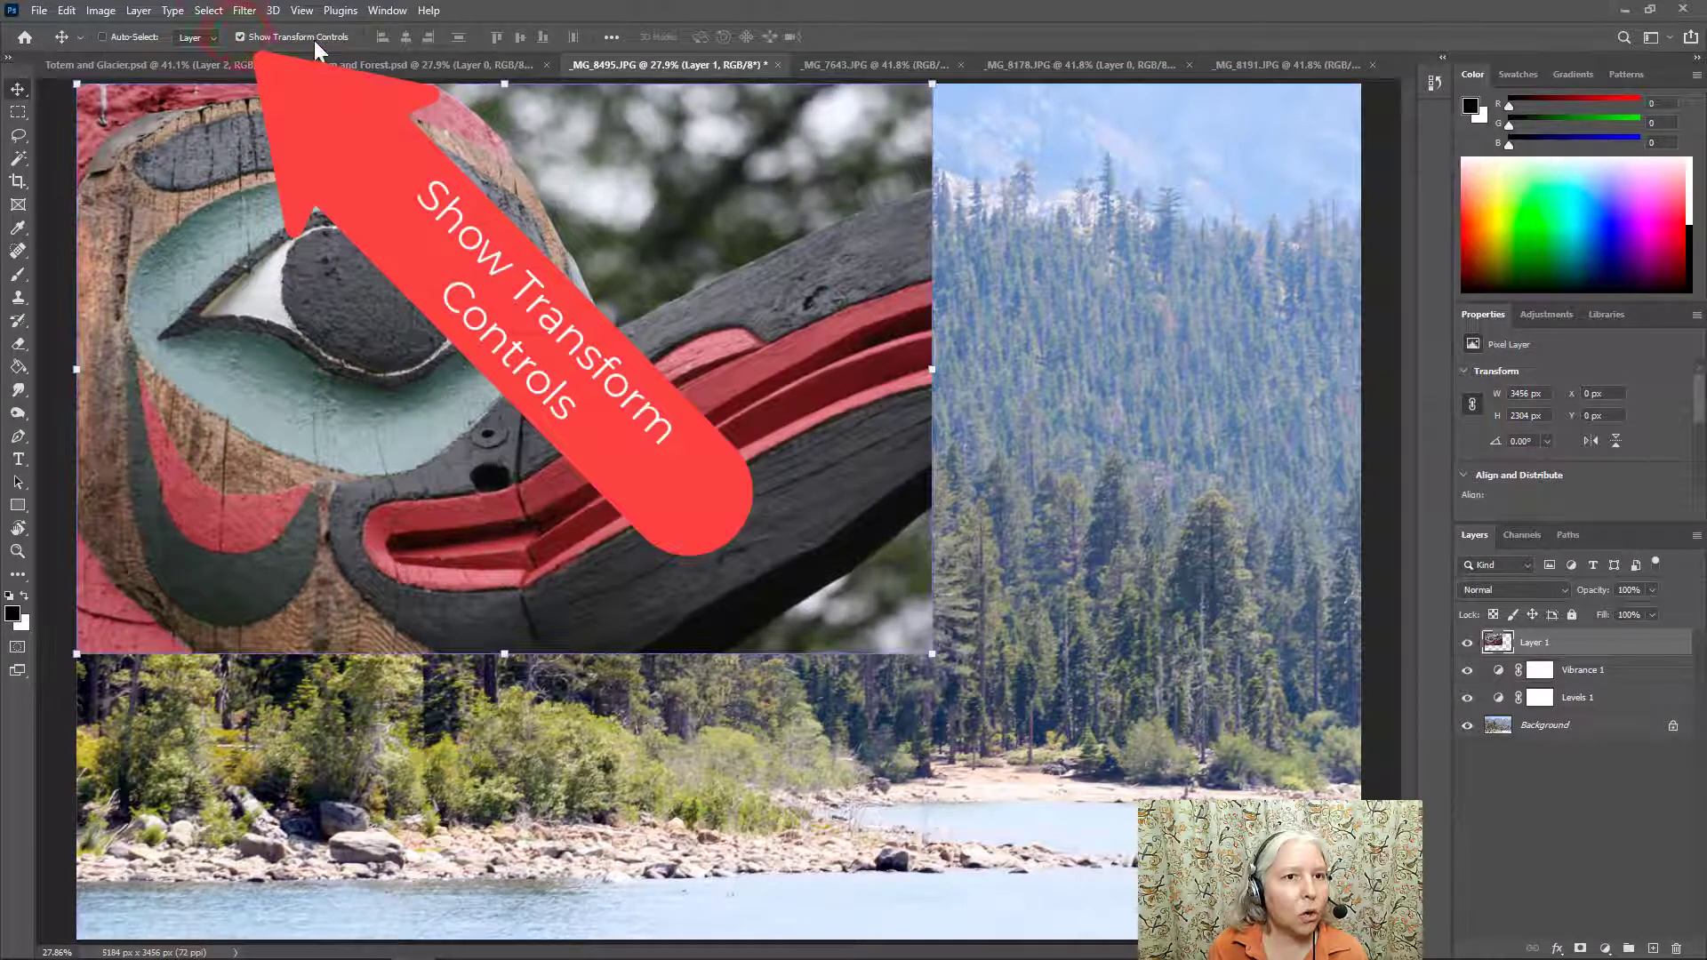
mouse_move(925, 650)
mouse_down()
mouse_move(1235, 834)
mouse_move(1360, 939)
mouse_up()
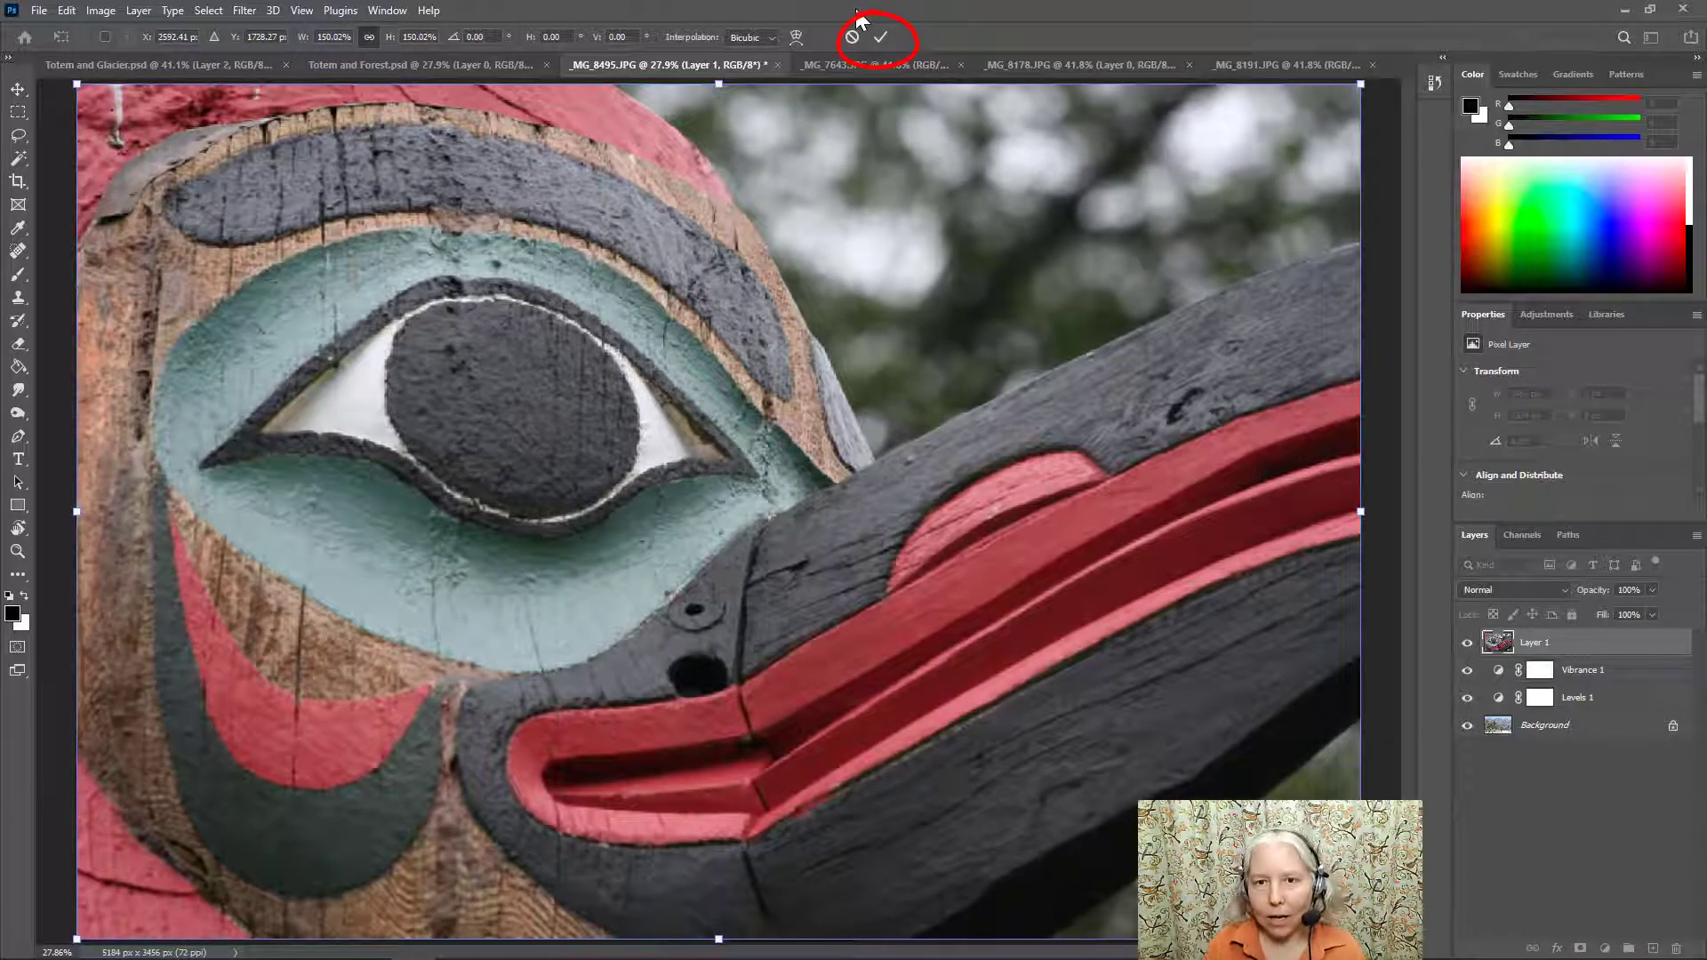
click(881, 36)
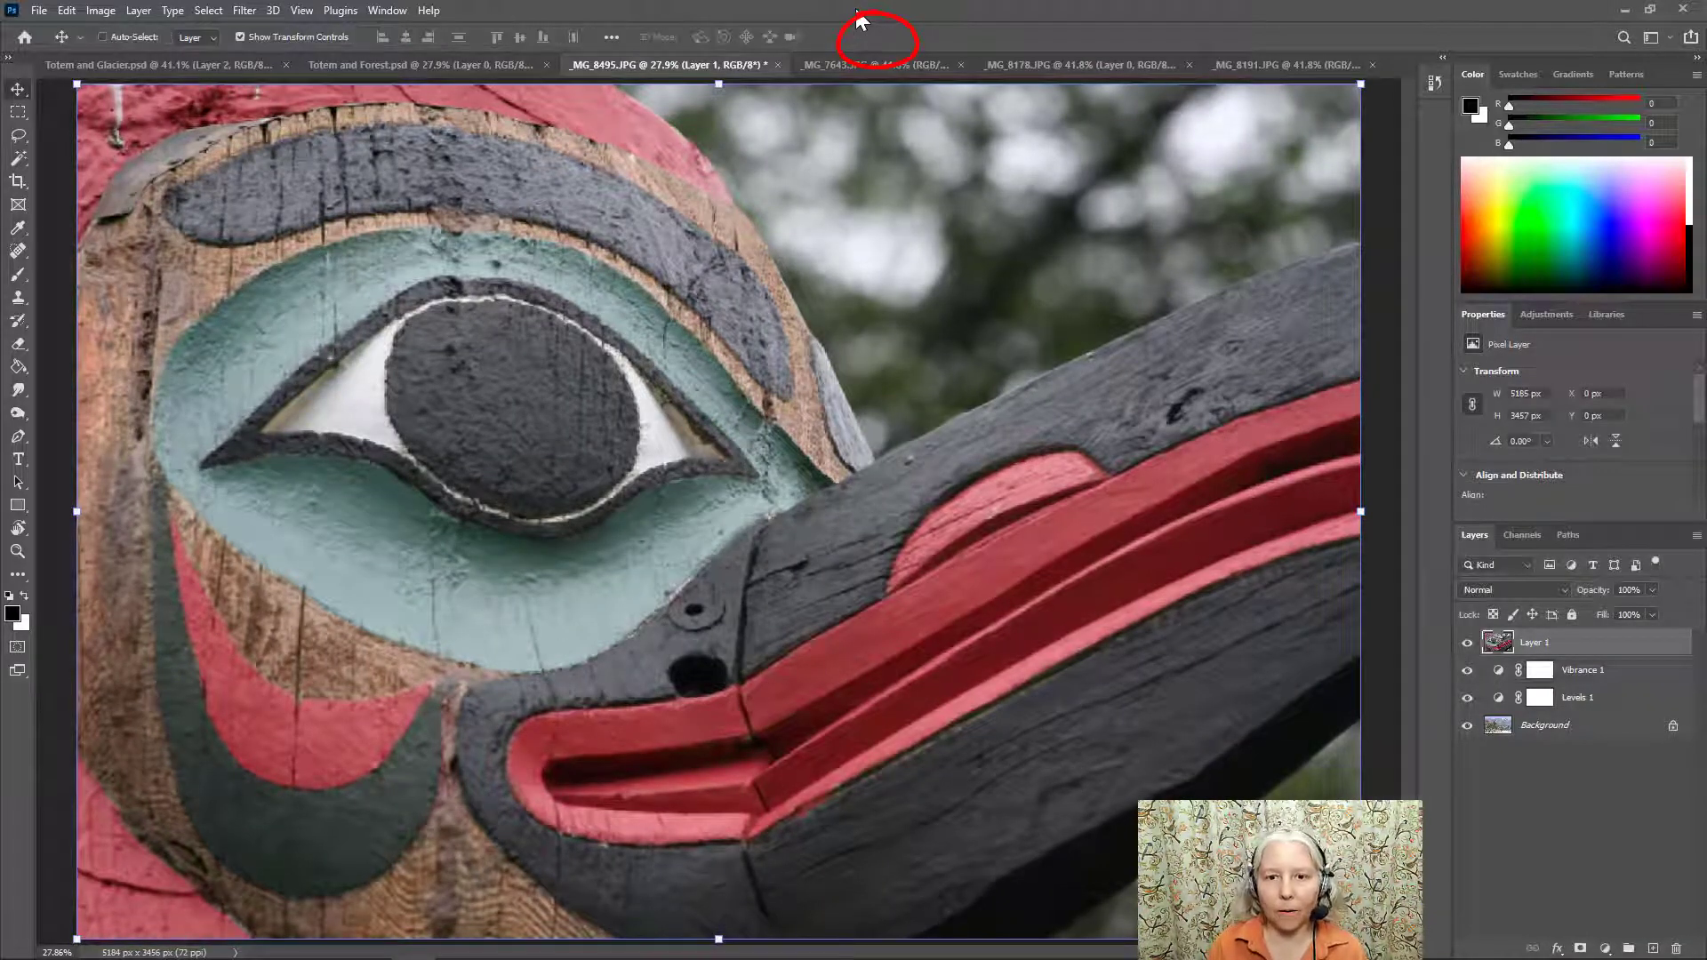
Step: Drag Layer 1's opacity down to 55% so the forest lake shows through the totem eye
click(1653, 589)
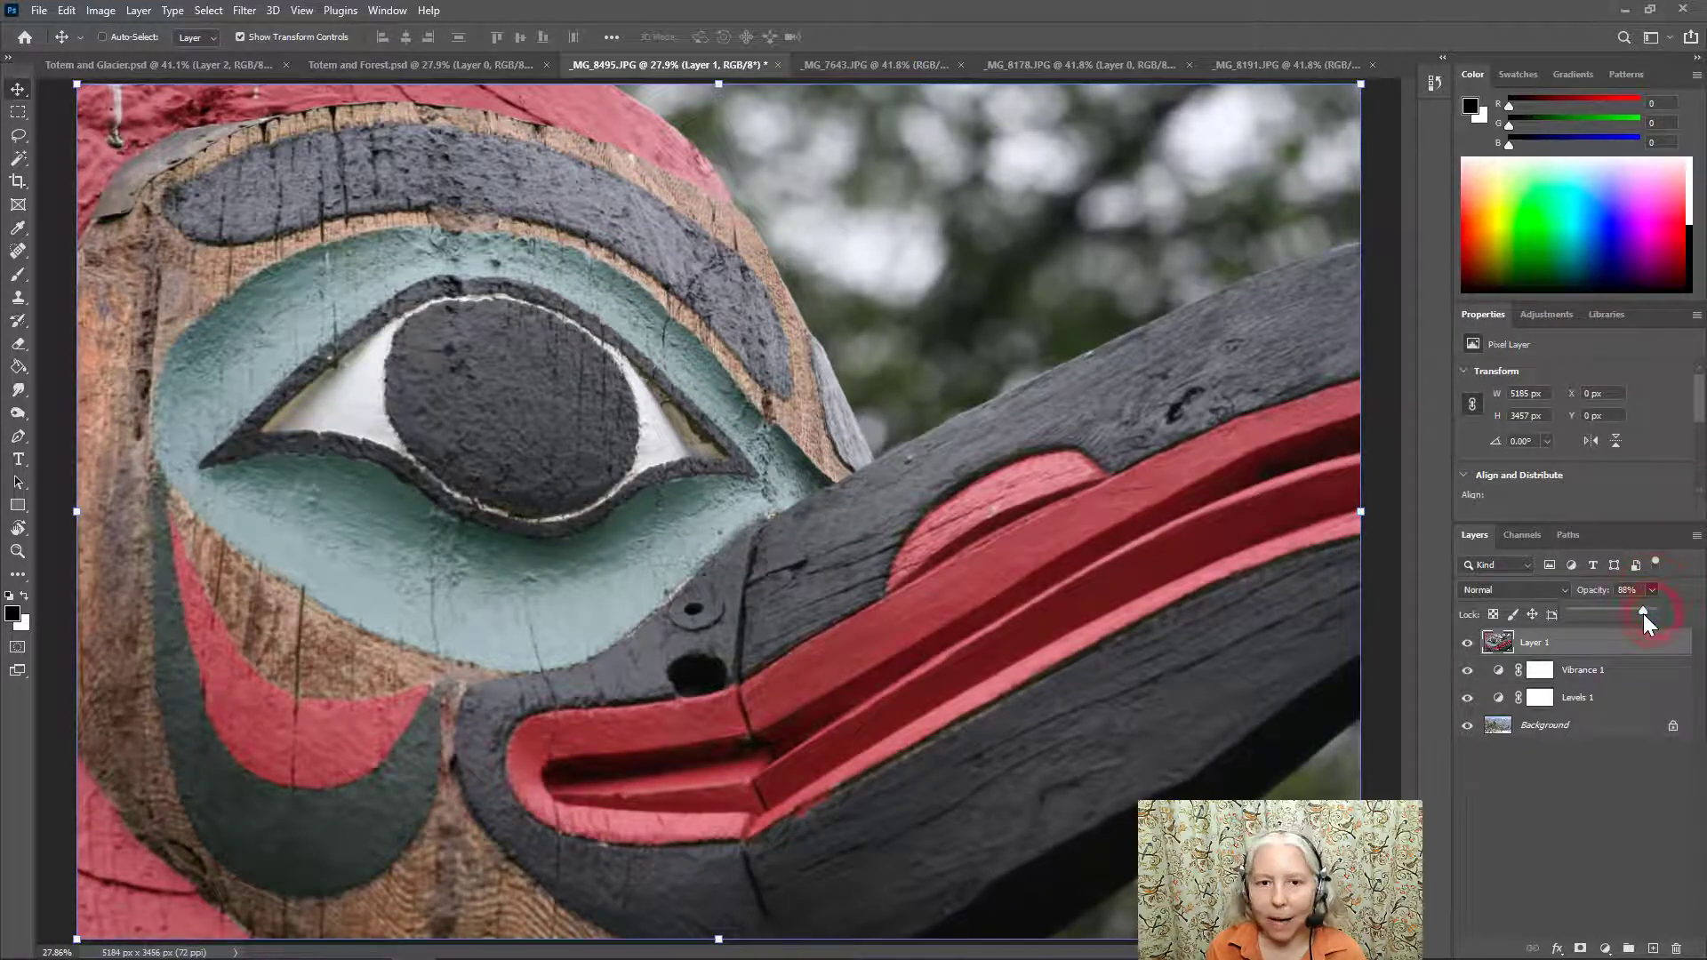
drag(1644, 613, 1617, 615)
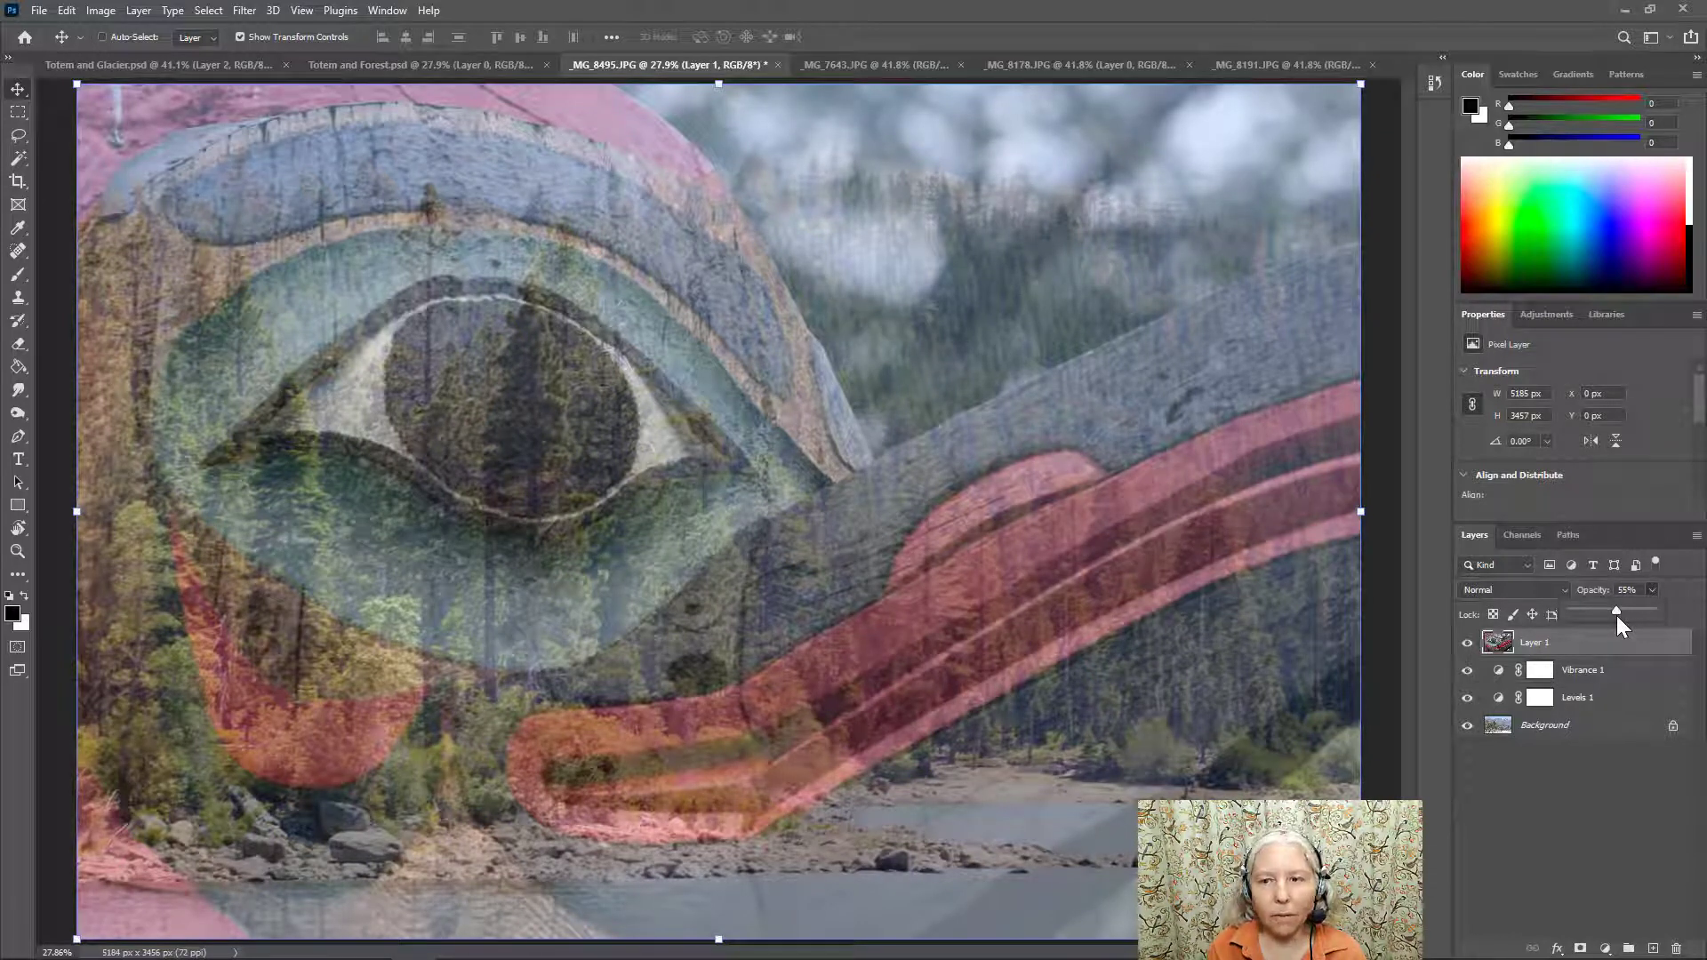
click(1598, 855)
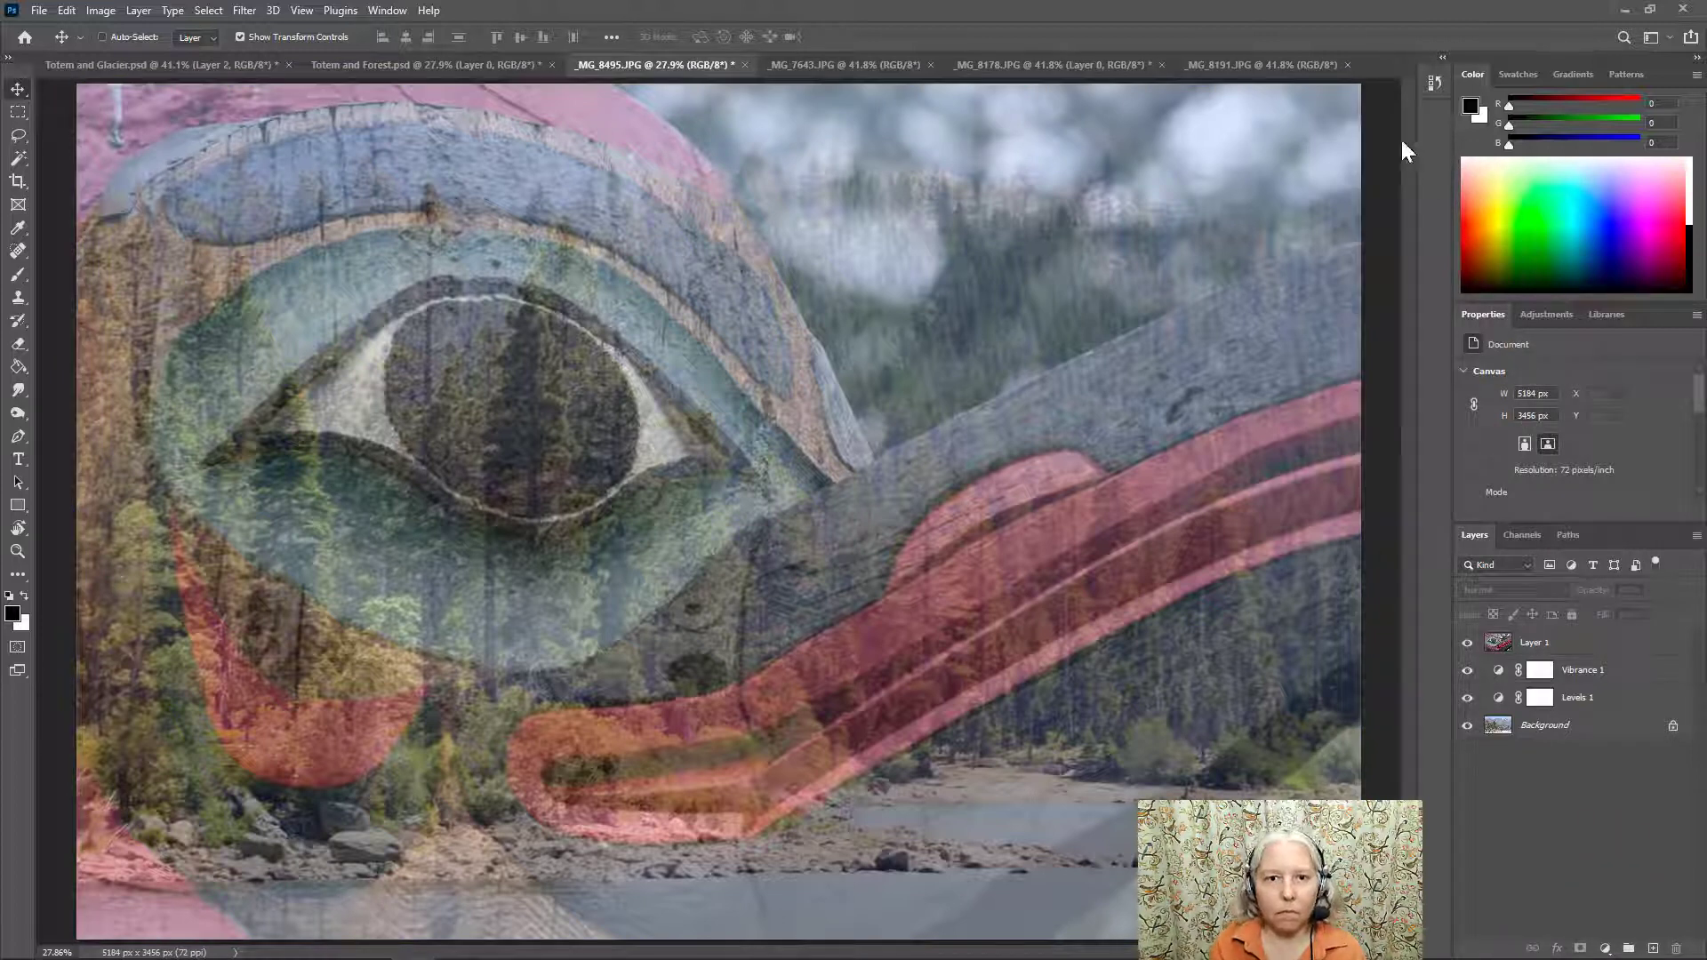